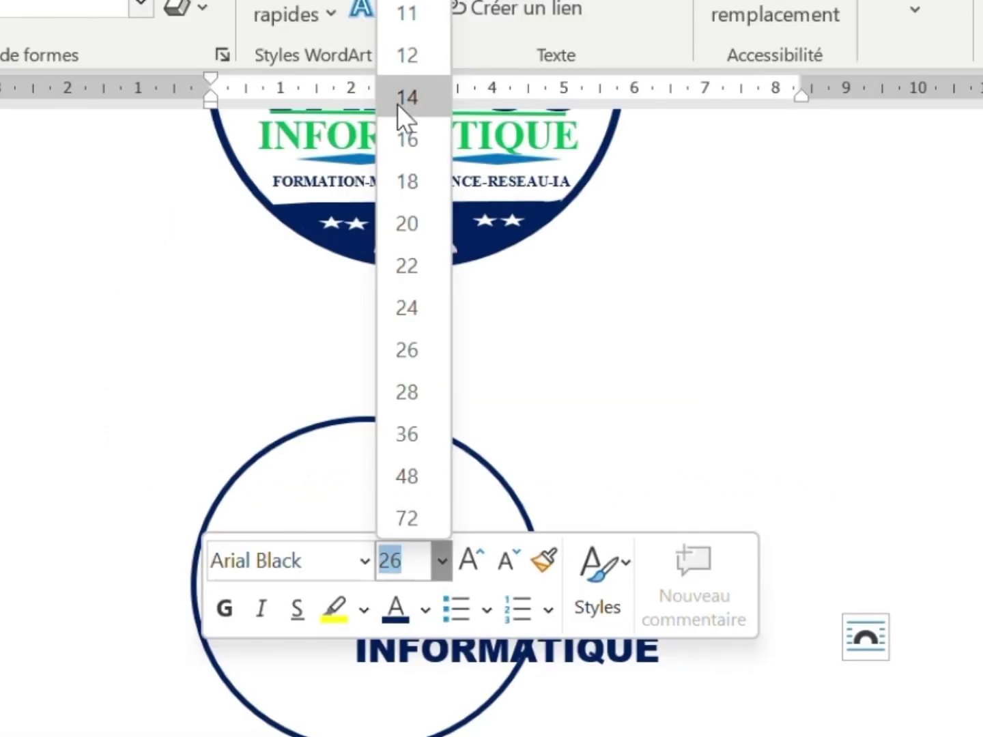
- Set the copied INFORMATIQUE text to Times New Roman, size 14, and position it under CAMPUS inside the lower circle
{"action": "left_click", "coordinate": [403, 99]}
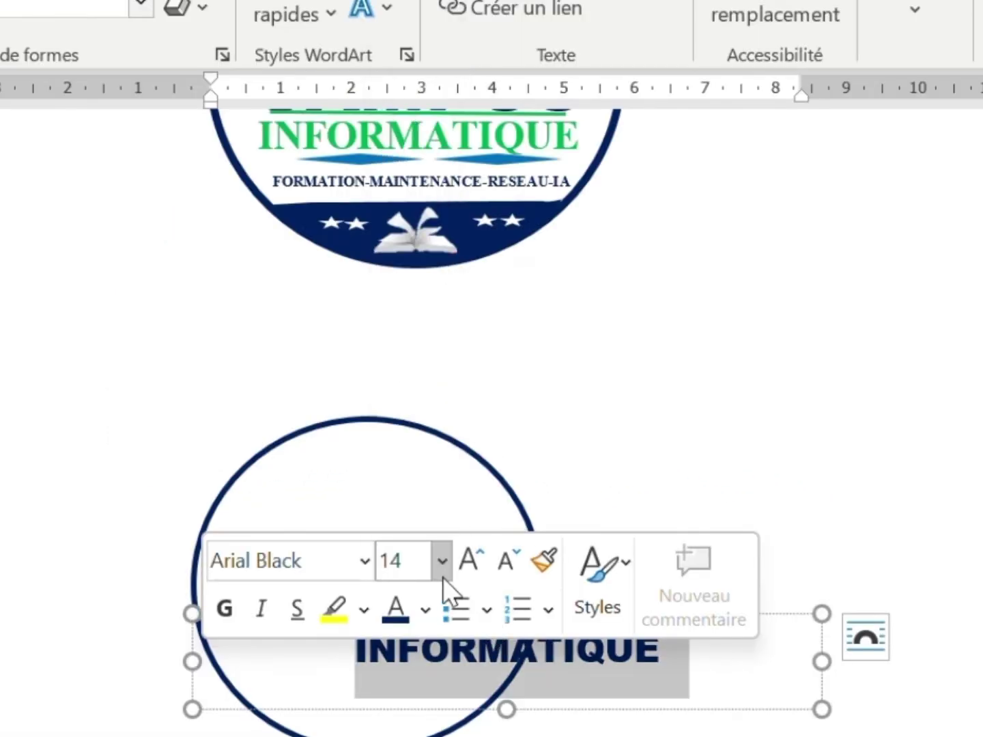
{"action": "left_click", "coordinate": [365, 563]}
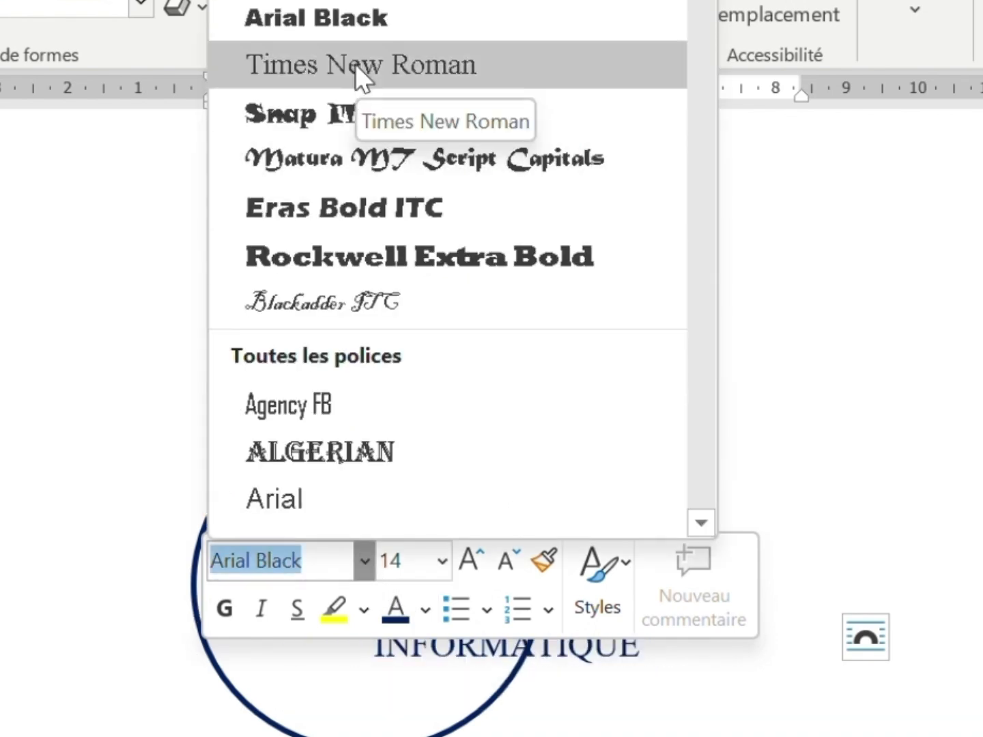
{"action": "left_click", "coordinate": [355, 64]}
{"action": "left_click_drag", "start_coordinate": [558, 623], "coordinate": [569, 620]}
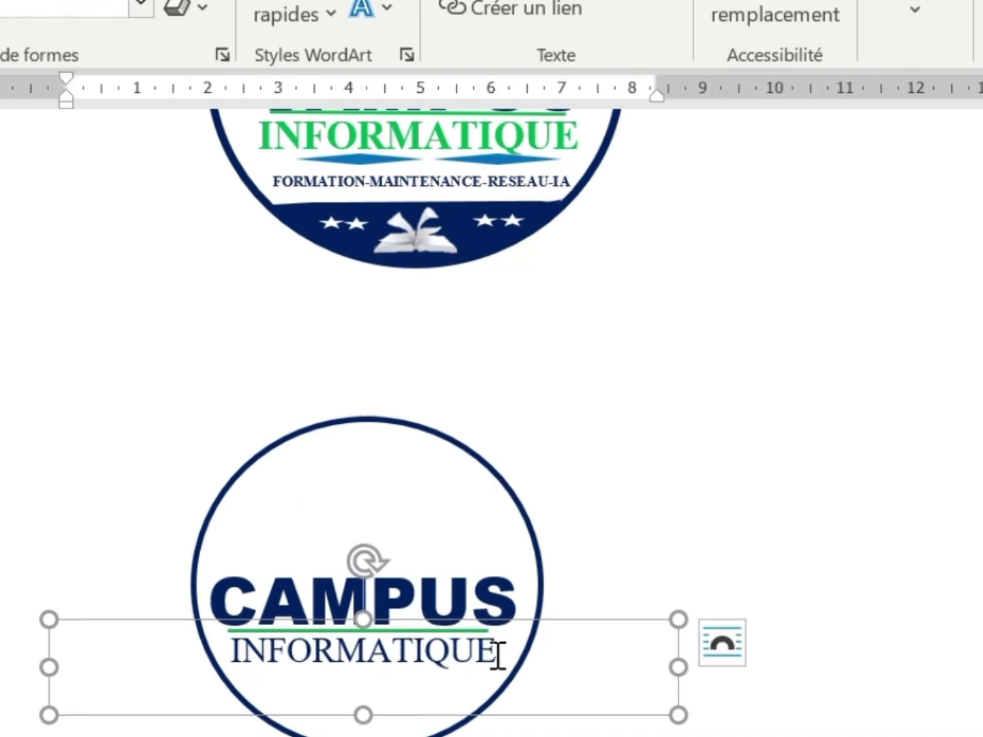
- Make the INFORMATIQUE text in the lower circle green and bold
{"action": "left_click_drag", "start_coordinate": [501, 655], "coordinate": [230, 649]}
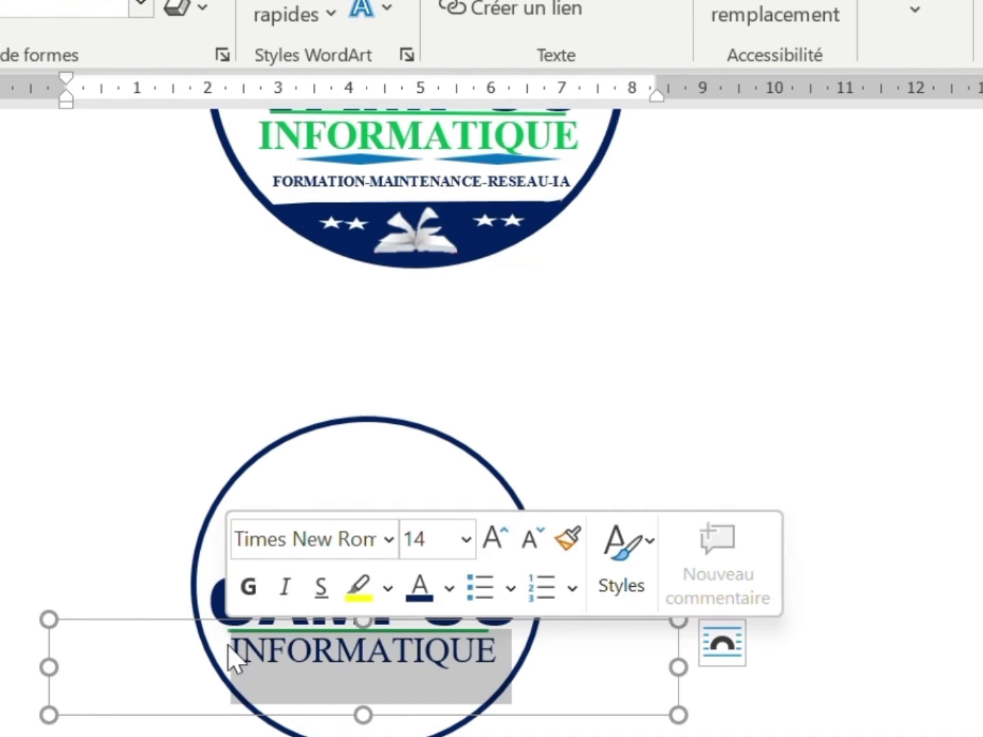
{"action": "left_click", "coordinate": [449, 587]}
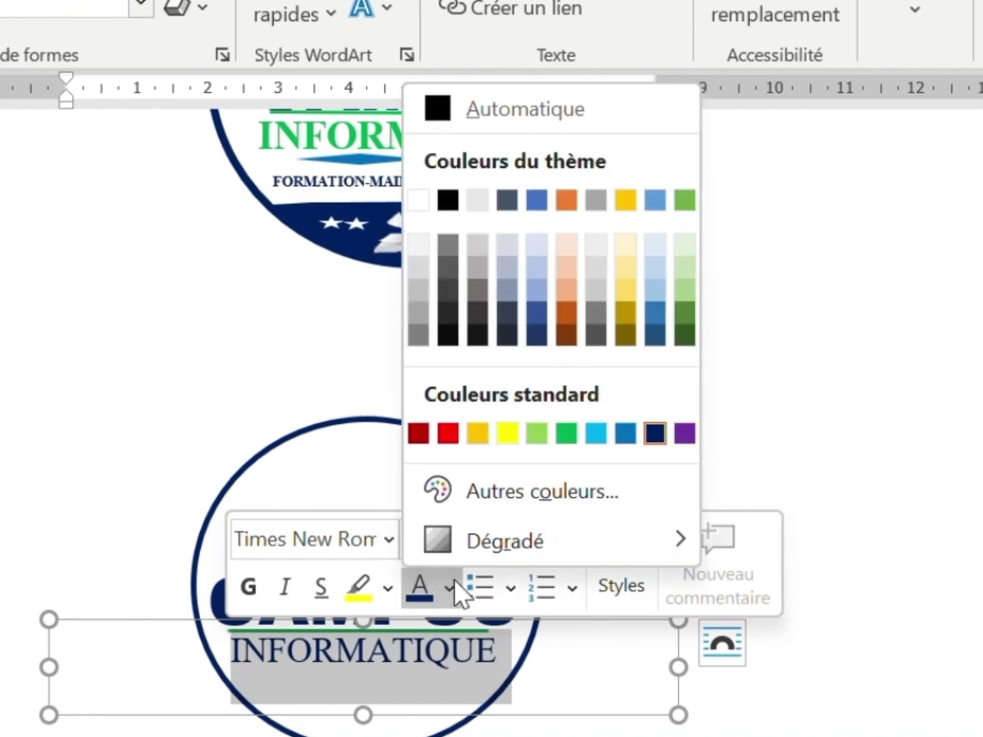
{"action": "left_click", "coordinate": [570, 435]}
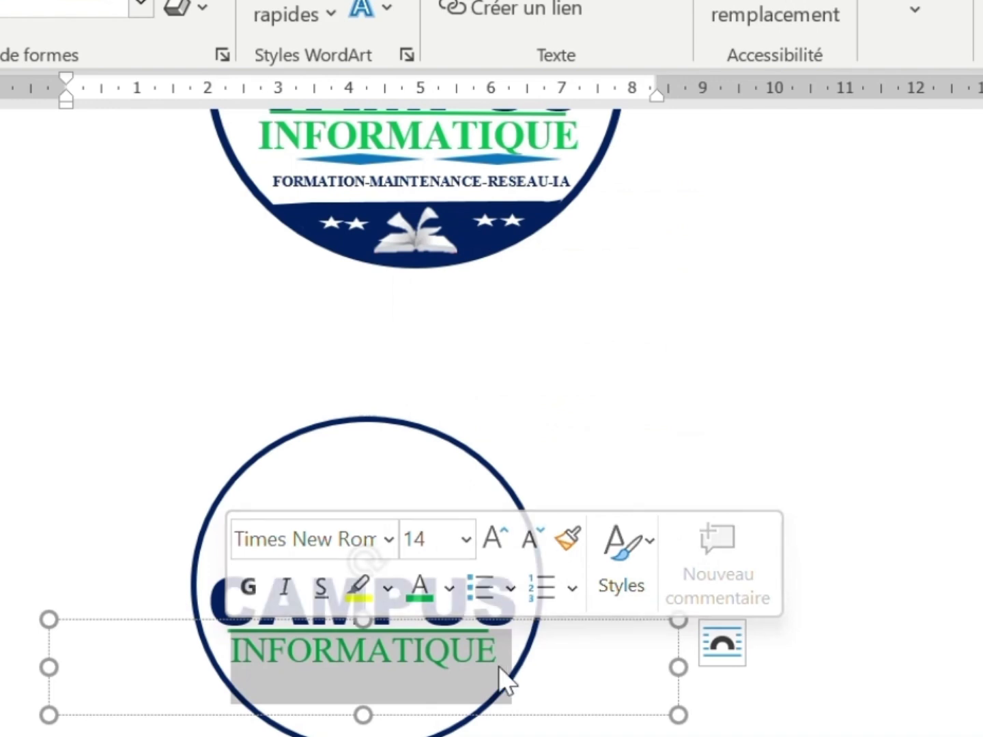
{"action": "left_click", "coordinate": [250, 587]}
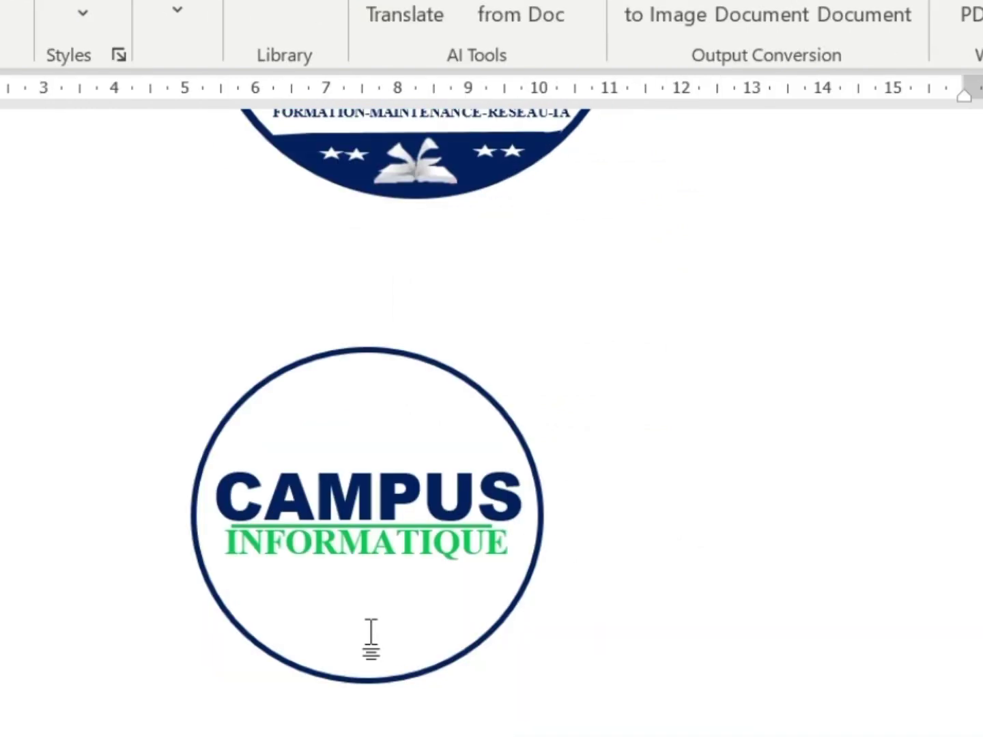
- Draw a flat, outline-free diamond beneath the left half of INFORMATIQUE and duplicate it to form a side-by-side pair
{"action": "scroll", "coordinate": [378, 601], "scroll_direction": "up", "scroll_amount": 3}
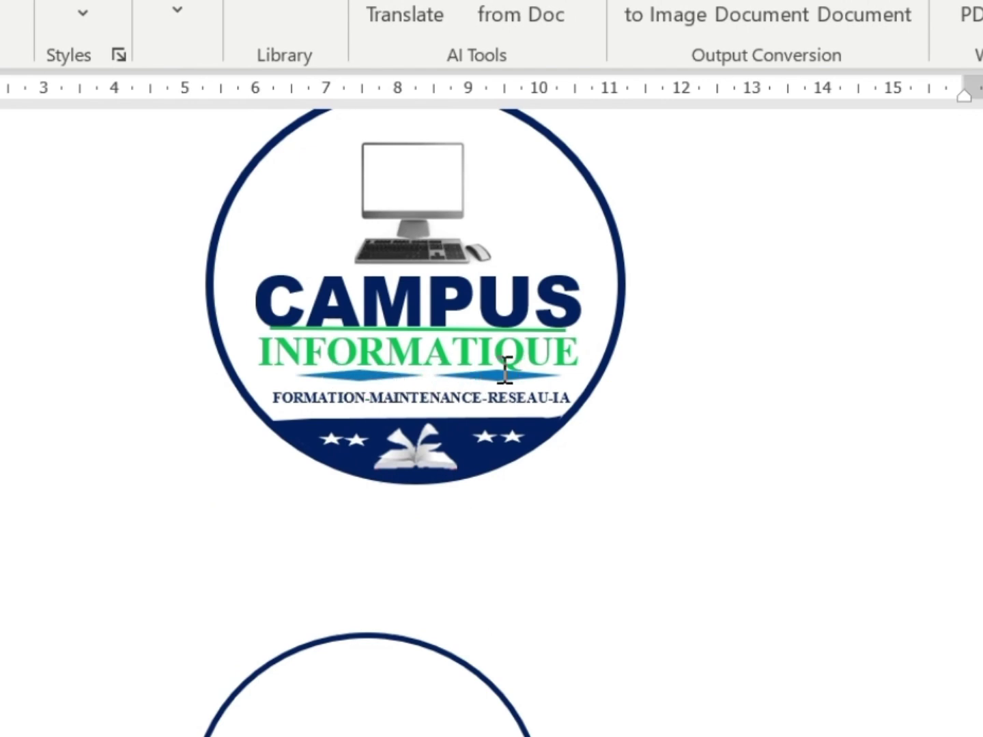
{"action": "scroll", "coordinate": [431, 410], "scroll_direction": "down", "scroll_amount": 3}
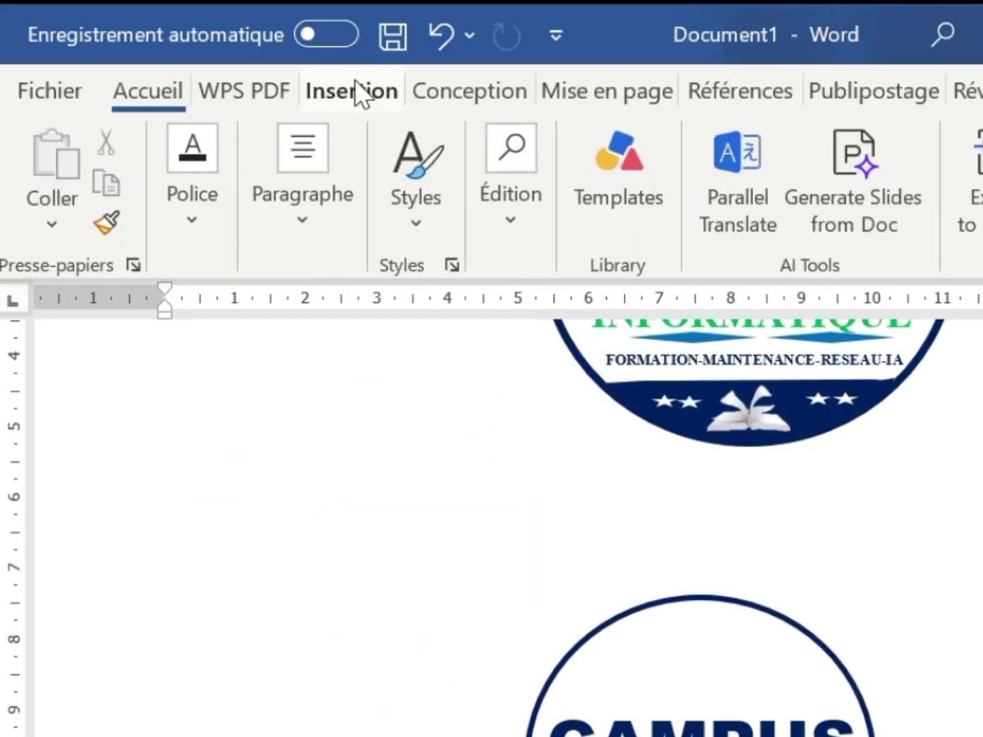
{"action": "left_click", "coordinate": [354, 92]}
{"action": "left_click", "coordinate": [384, 140]}
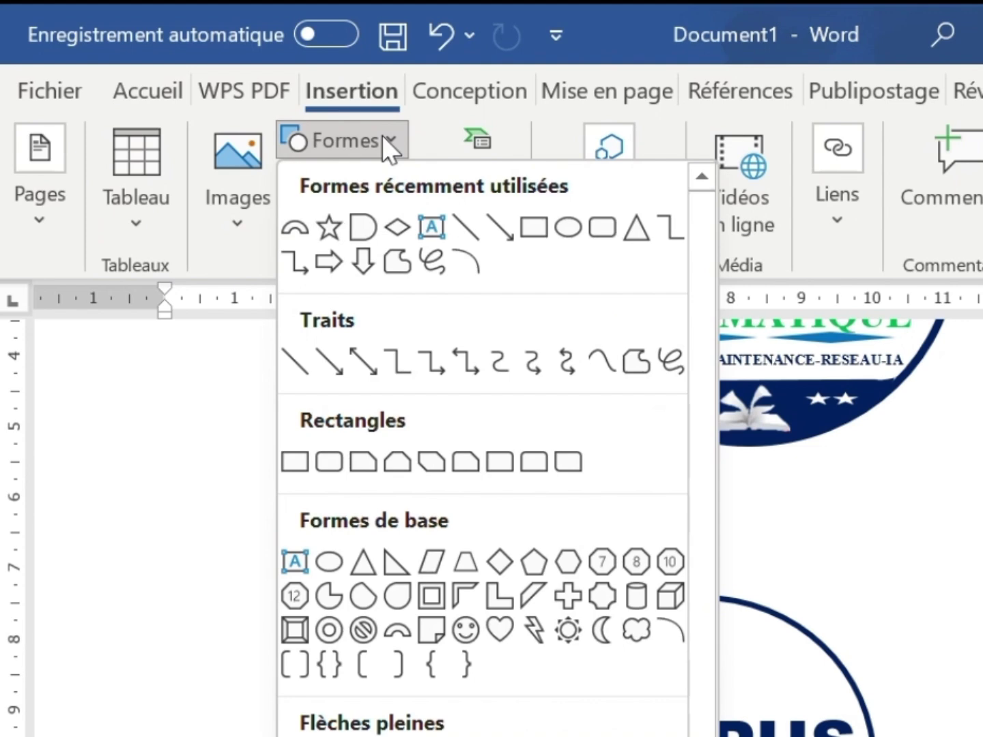
{"action": "left_click", "coordinate": [397, 229]}
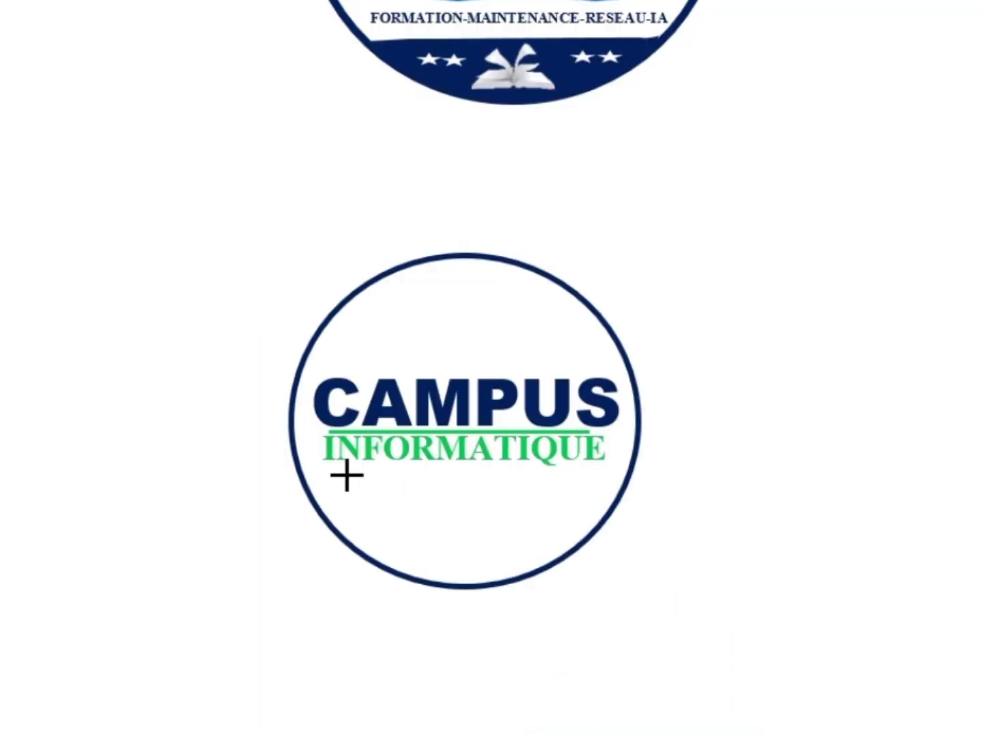
{"action": "left_click_drag", "start_coordinate": [322, 478], "coordinate": [458, 477]}
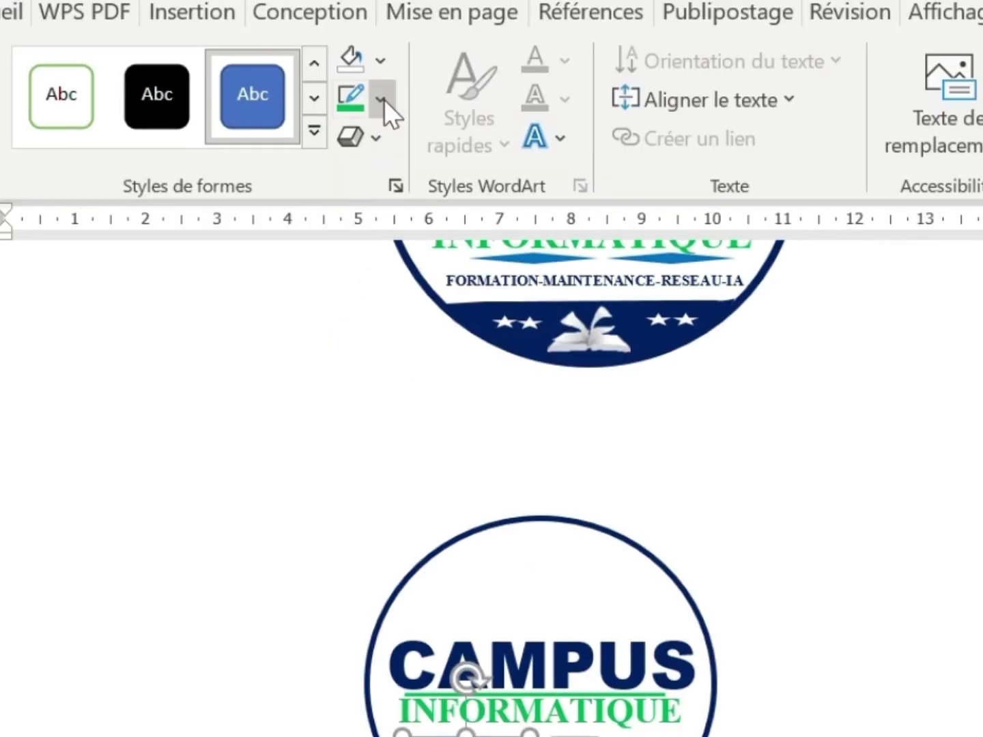
{"action": "left_click", "coordinate": [382, 99]}
{"action": "left_click", "coordinate": [459, 479]}
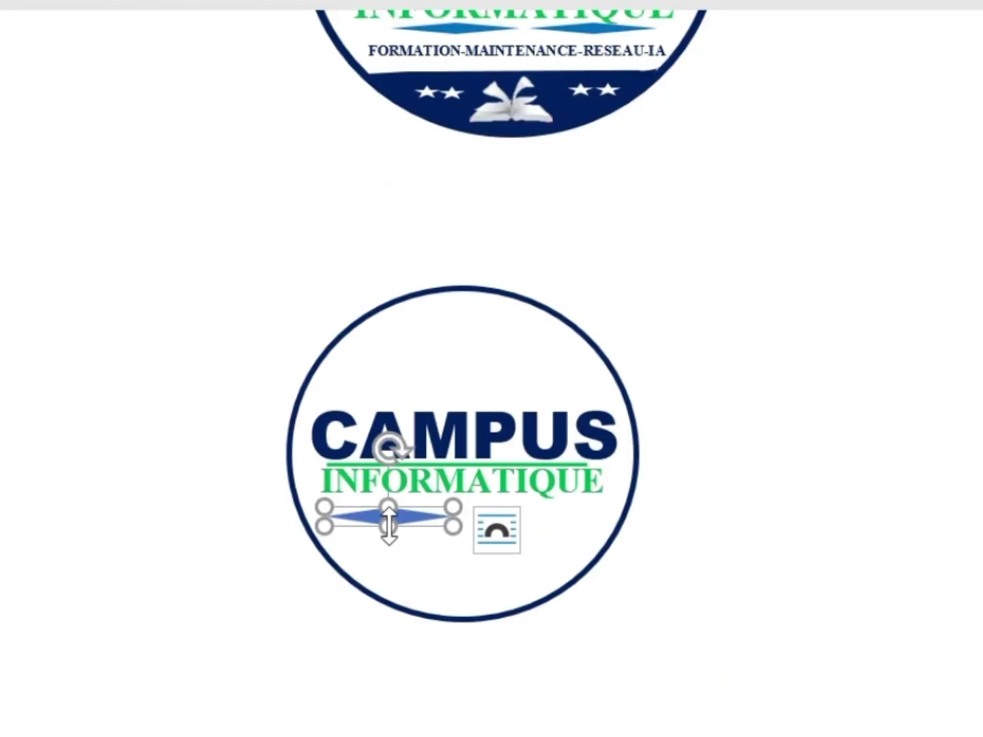
{"action": "key", "text": "ctrl+d"}
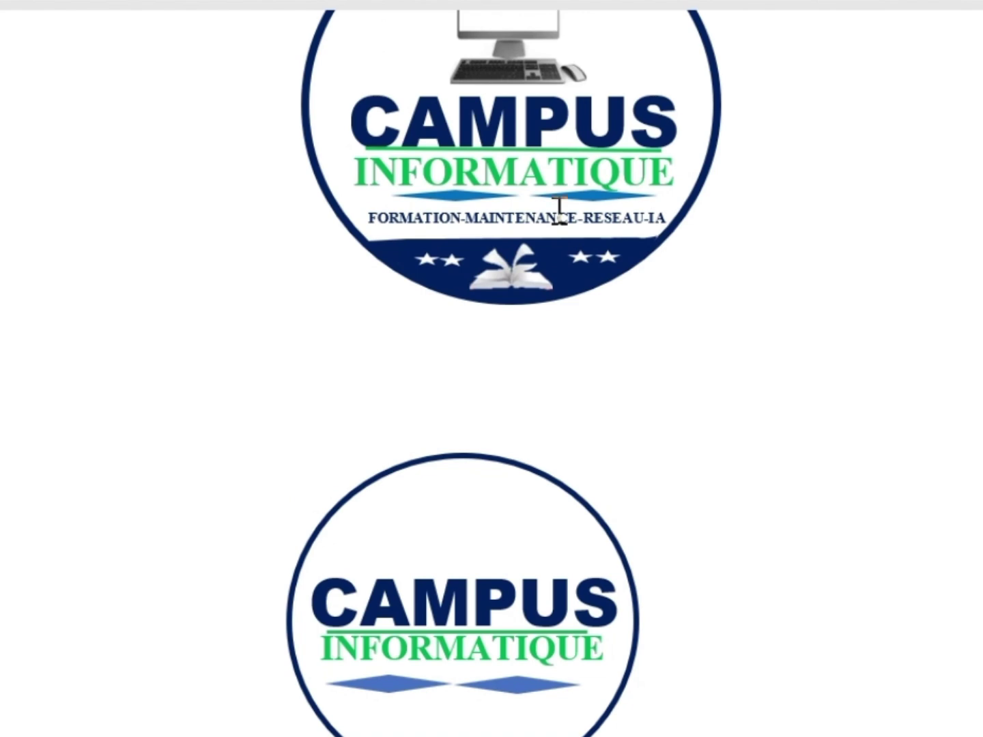
- Duplicate the lower logo's INFORMATIQUE text box and place the copy below the two diamonds
{"action": "scroll", "coordinate": [508, 659], "scroll_direction": "down", "scroll_amount": 3}
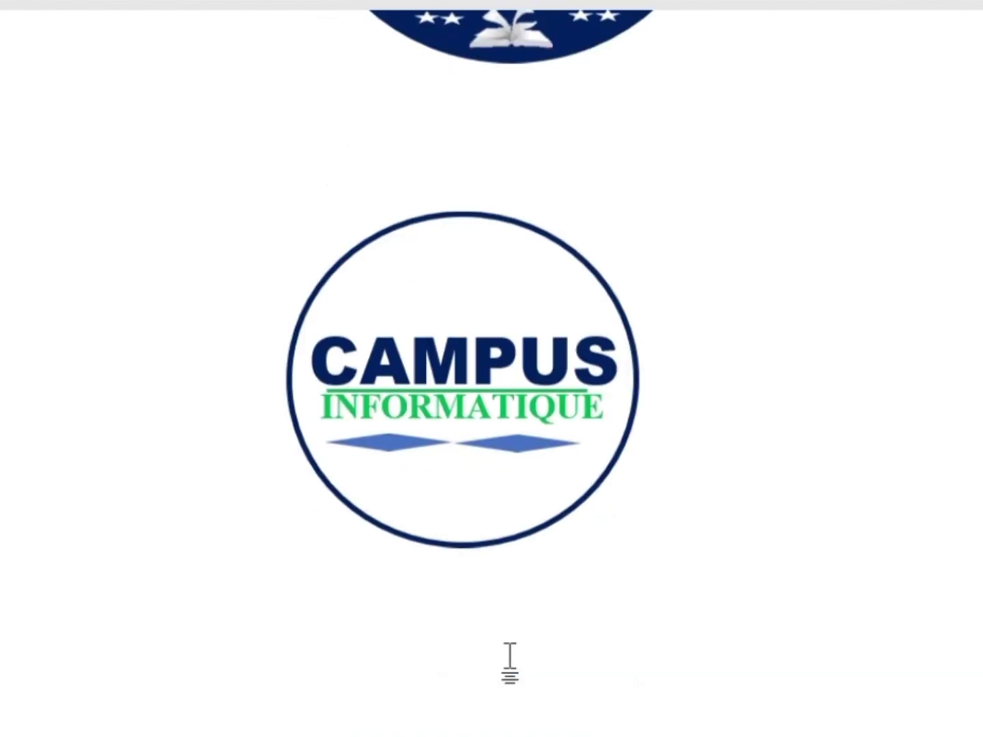
{"action": "left_click", "coordinate": [508, 413]}
{"action": "left_click", "coordinate": [495, 471]}
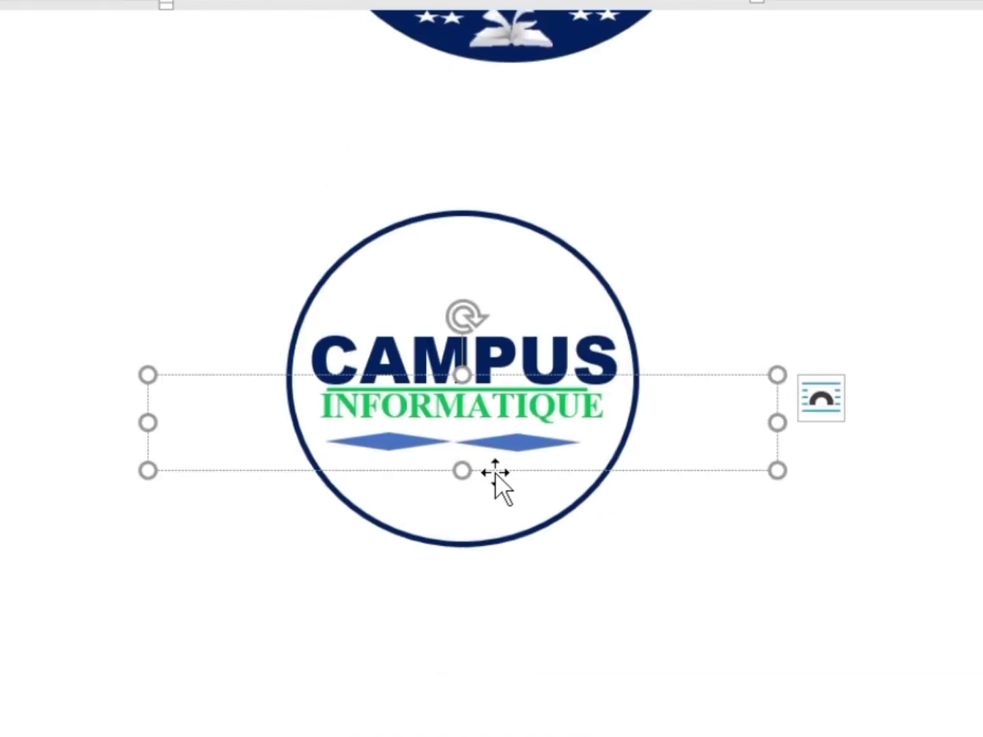
- Replace the copied text below the diamonds with FORMATION-MAINTENANCE-RESEAU-IA
{"action": "left_click_drag", "start_coordinate": [631, 478], "coordinate": [325, 471]}
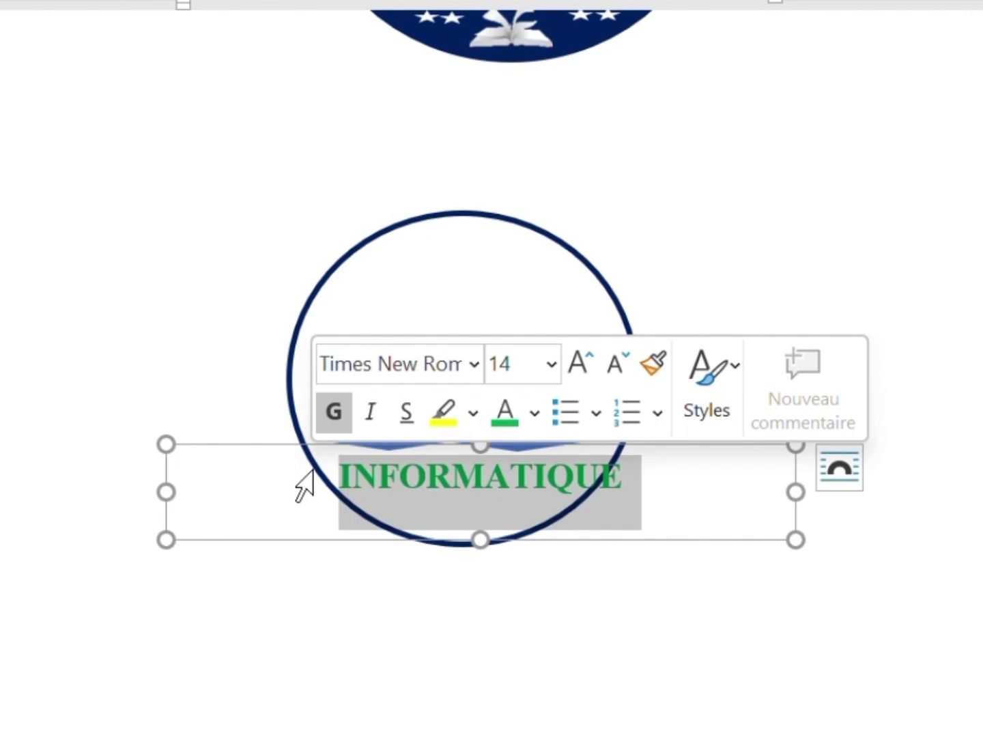
{"action": "scroll", "coordinate": [304, 487], "scroll_direction": "up", "scroll_amount": 3}
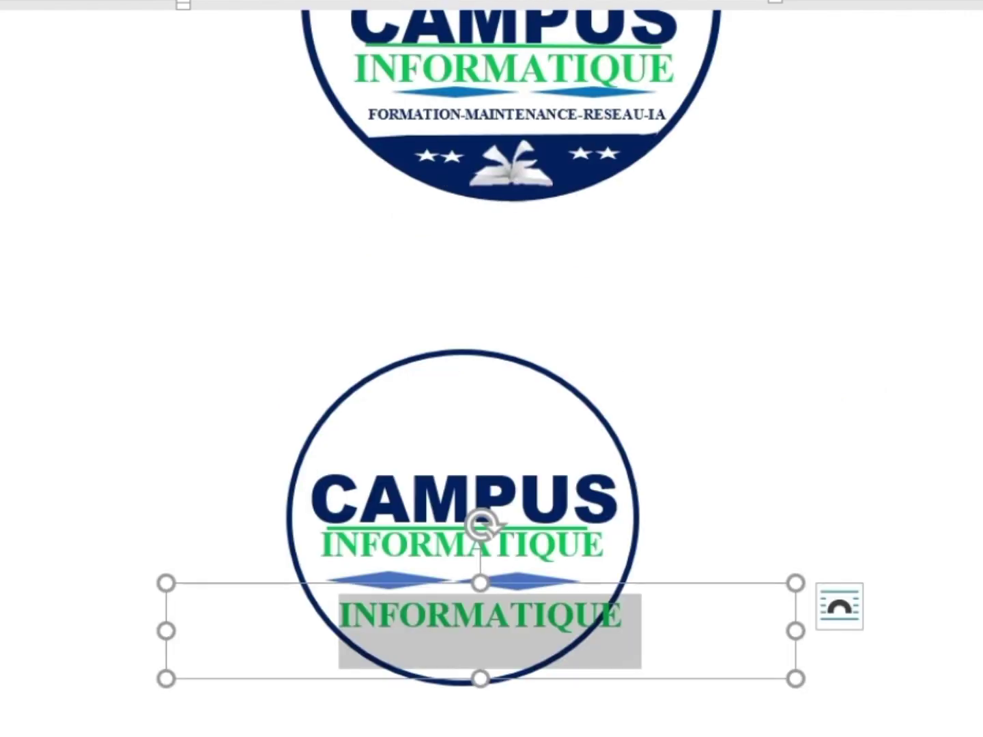
{"action": "type", "text": "FOR"}
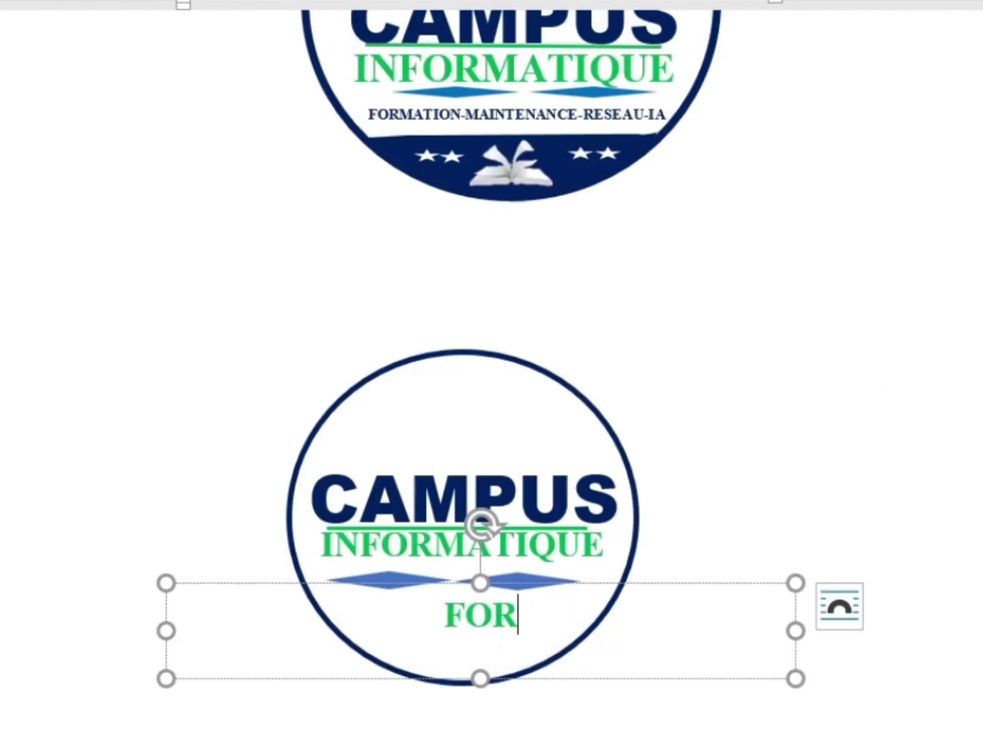
{"action": "type", "text": "MATIO"}
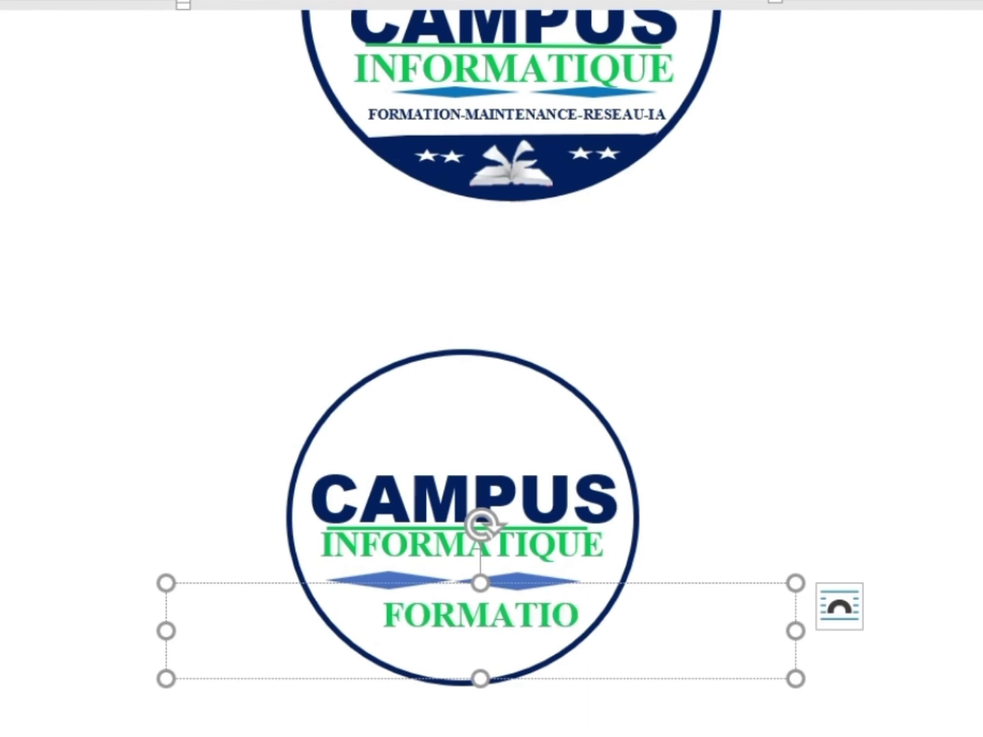
{"action": "type", "text": "N-"}
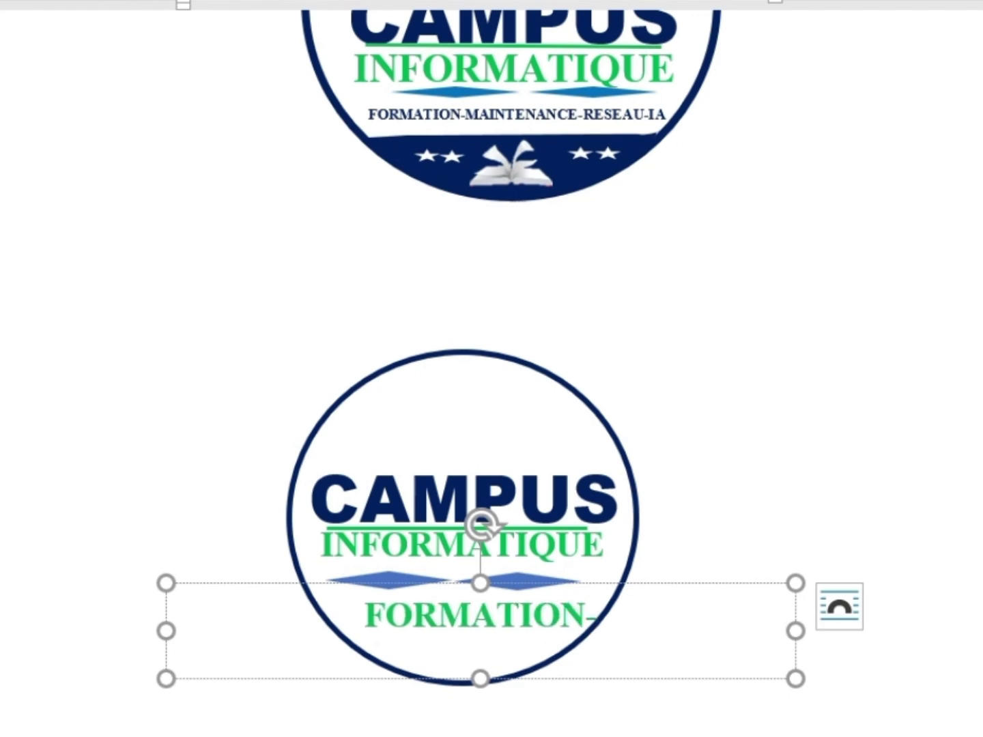
{"action": "type", "text": "Maintena"}
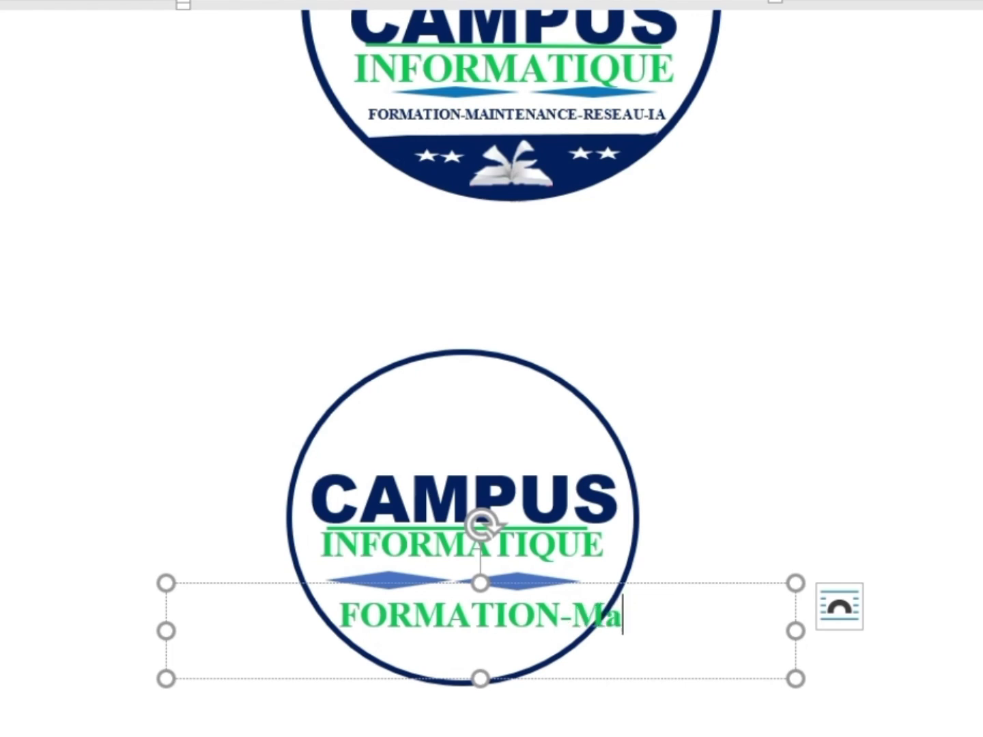
{"action": "key", "text": "BackSpace"}
{"action": "key", "text": "BackSpace"}
{"action": "key", "text": "BackSpace"}
{"action": "key", "text": "BackSpace"}
{"action": "key", "text": "BackSpace"}
{"action": "key", "text": "BackSpace"}
{"action": "key", "text": "BackSpace"}
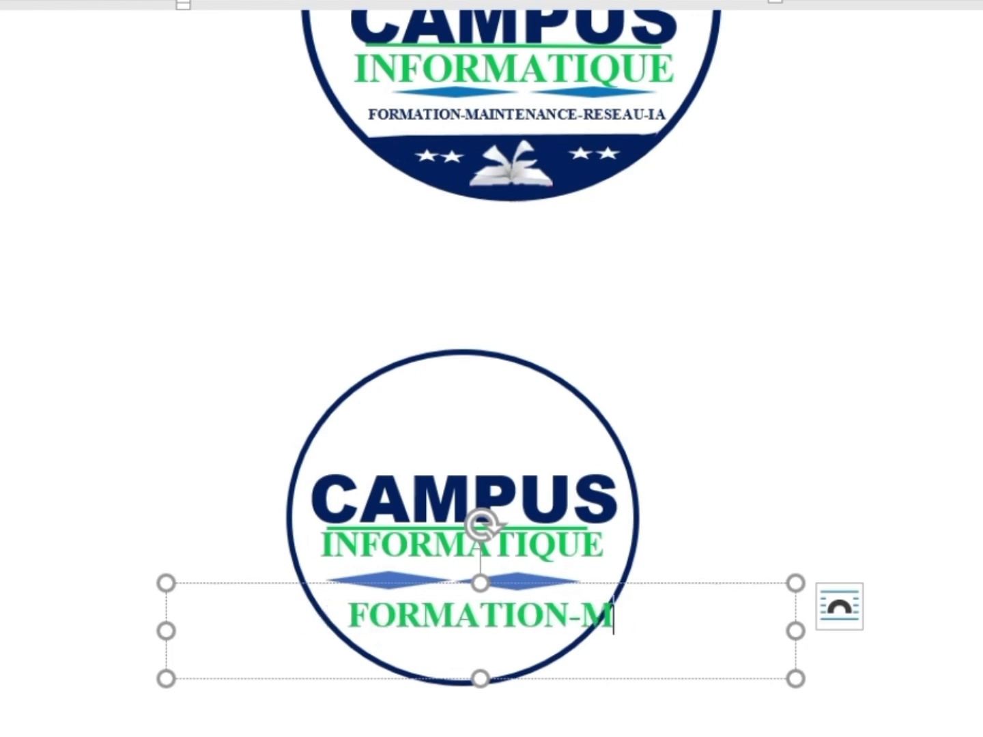
{"action": "type", "text": "AINTEN"}
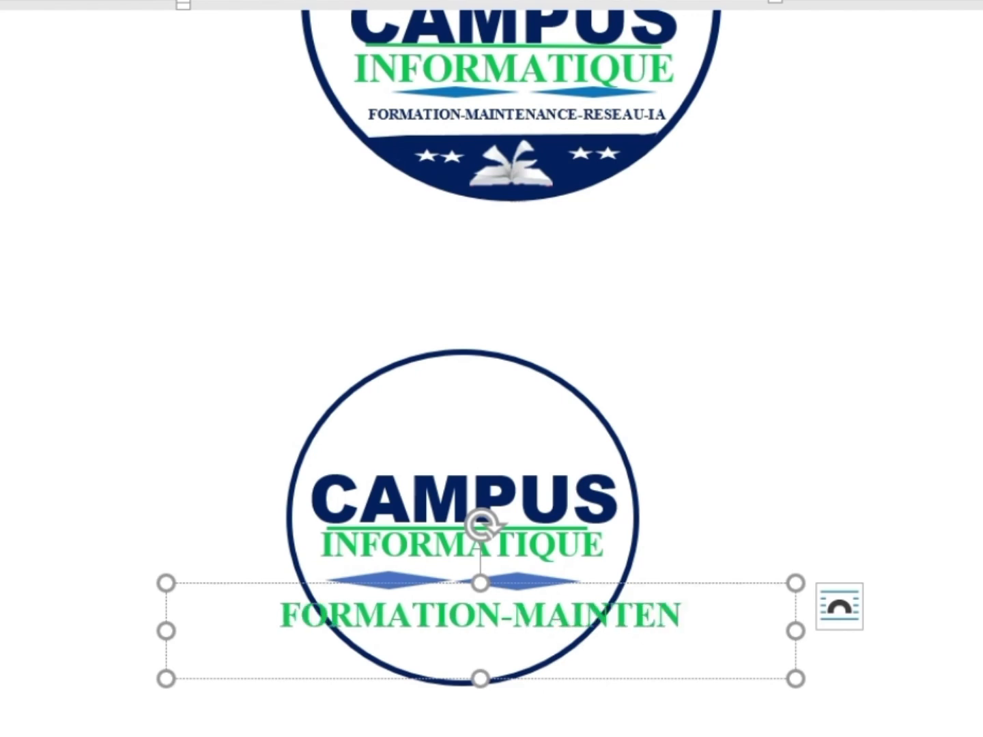
{"action": "type", "text": "CANC"}
{"action": "key", "text": "BackSpace"}
{"action": "key", "text": "BackSpace"}
{"action": "key", "text": "BackSpace"}
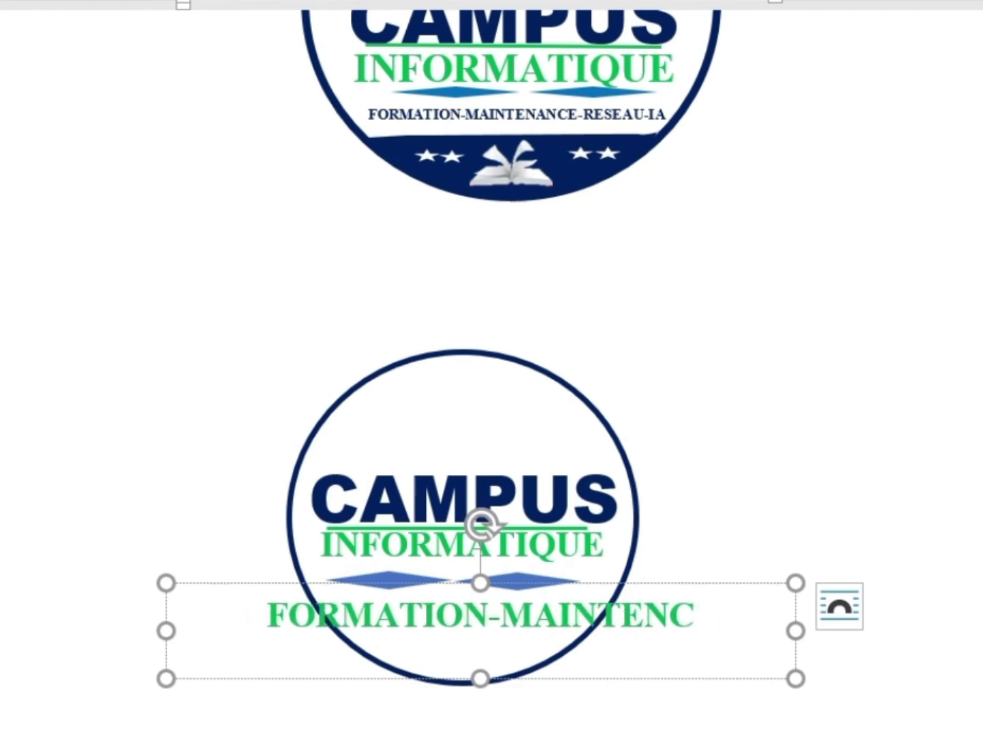
{"action": "key", "text": "BackSpace"}
{"action": "type", "text": "AN"}
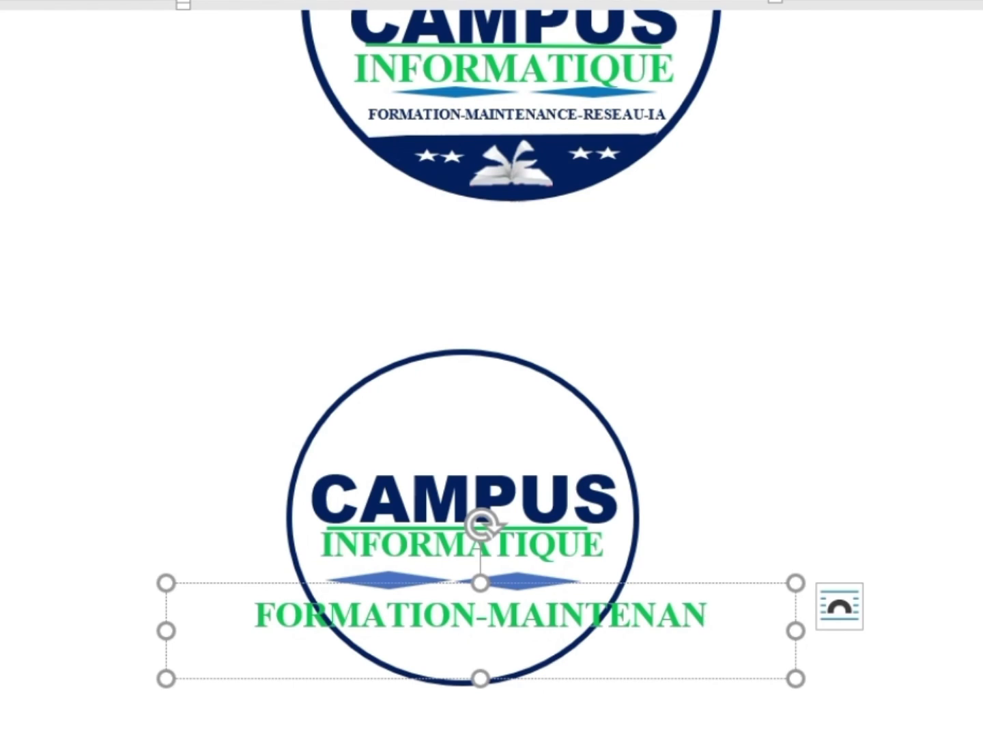
{"action": "type", "text": "CE"}
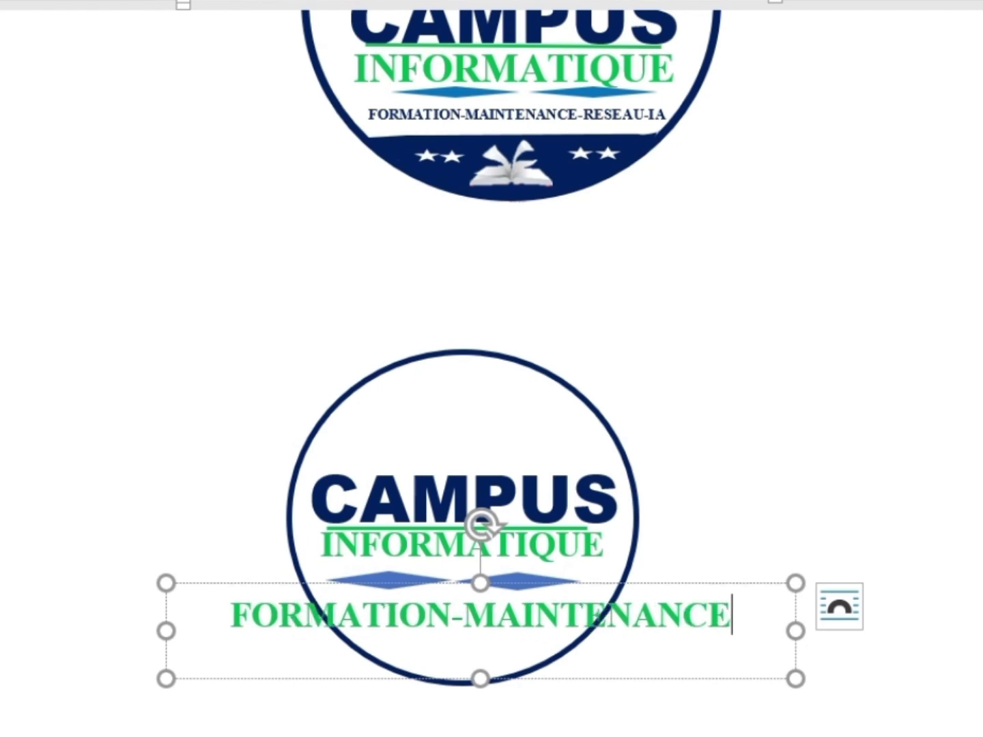
{"action": "type", "text": "-"}
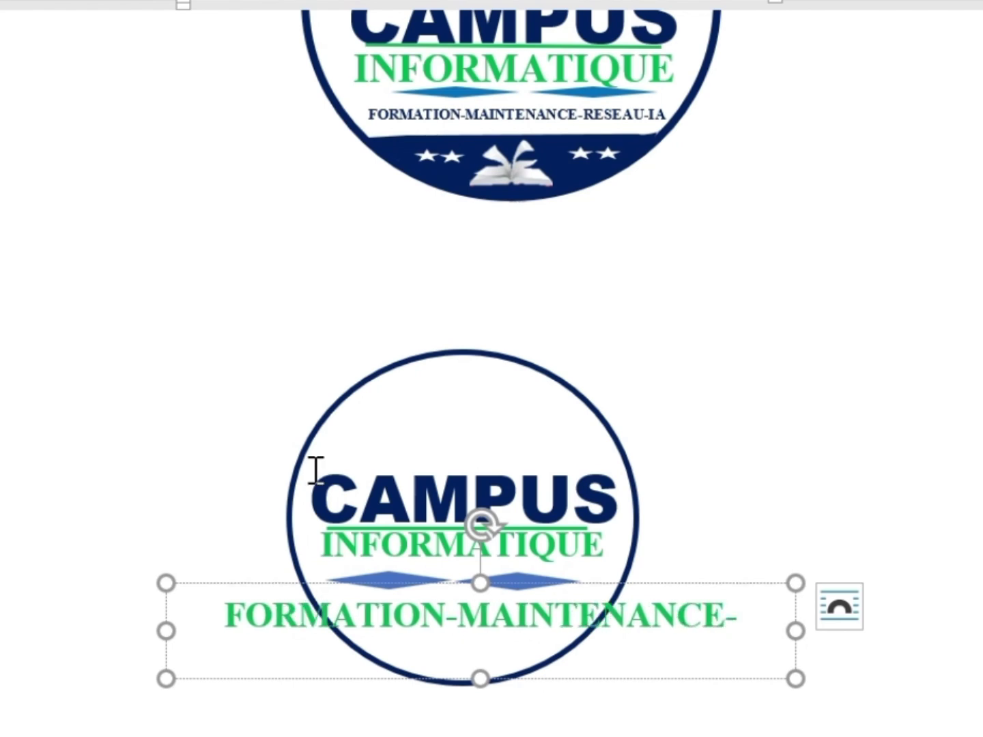
{"action": "type", "text": "RE"}
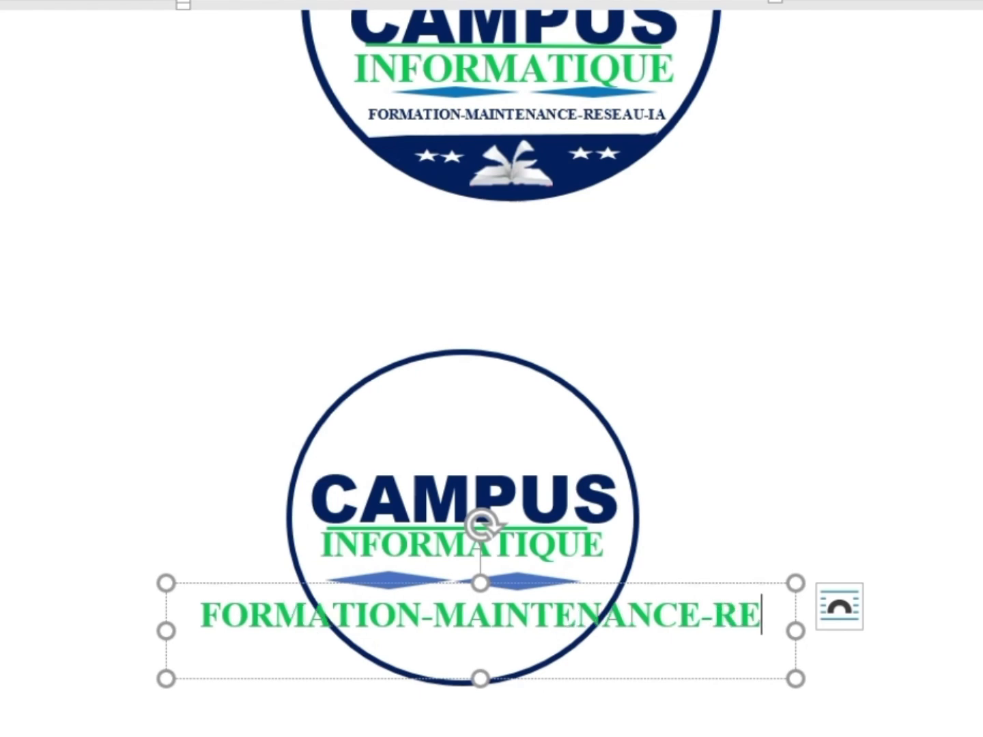
{"action": "type", "text": "SEAU-IA"}
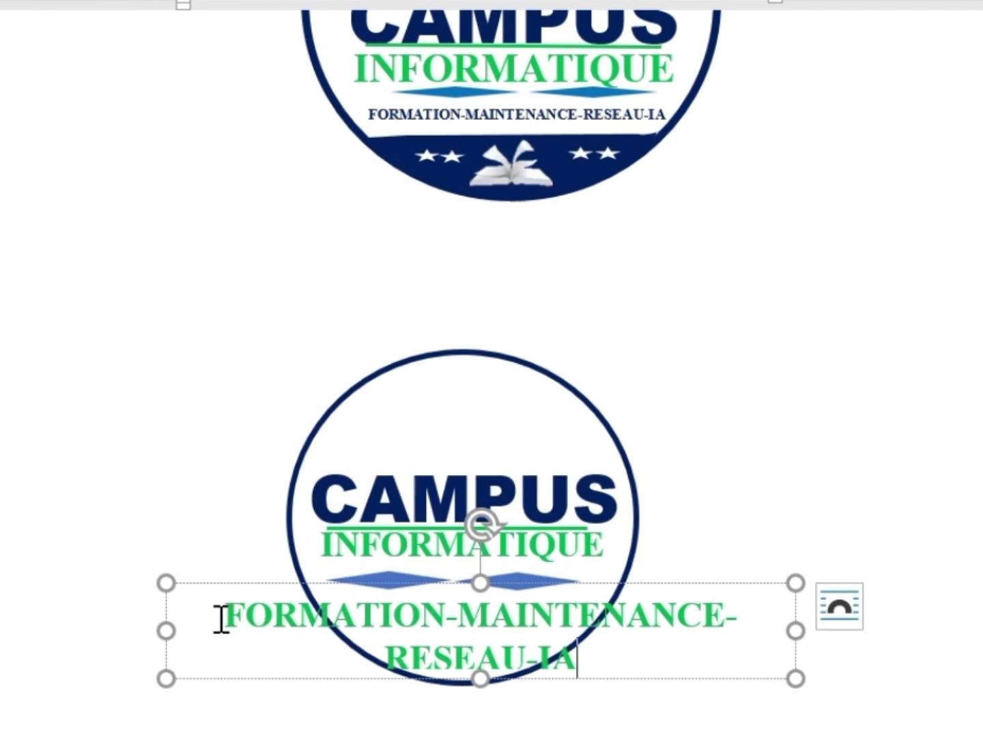
- Reduce the FORMATION-MAINTENANCE-RESEAU-IA text to size 4 and center it just below the two diamonds
{"action": "left_click_drag", "start_coordinate": [219, 619], "coordinate": [614, 650]}
{"action": "left_click", "coordinate": [850, 550]}
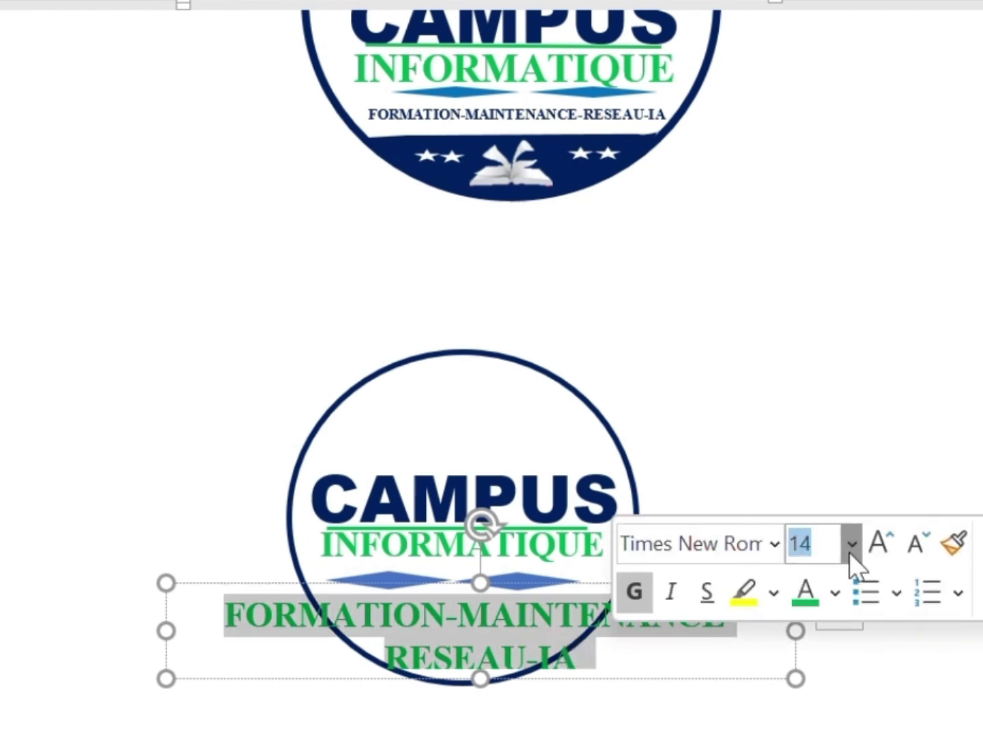
{"action": "type", "text": "6"}
{"action": "key", "text": "BackSpace"}
{"action": "type", "text": "4"}
{"action": "key", "text": "Return"}
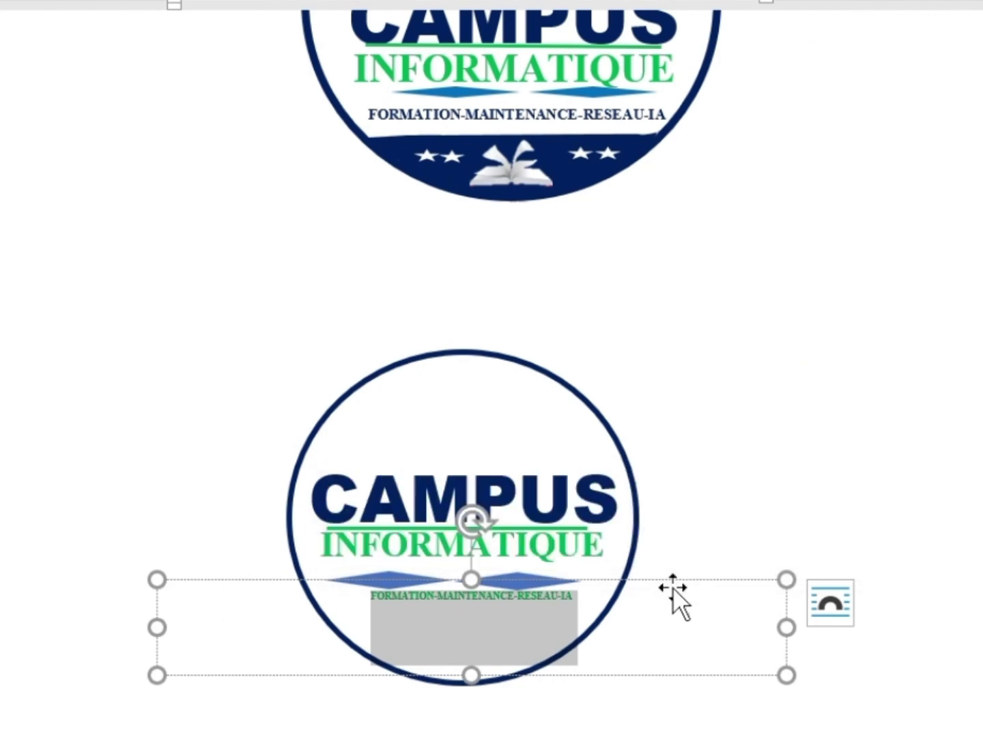
{"action": "left_click_drag", "start_coordinate": [673, 587], "coordinate": [655, 589]}
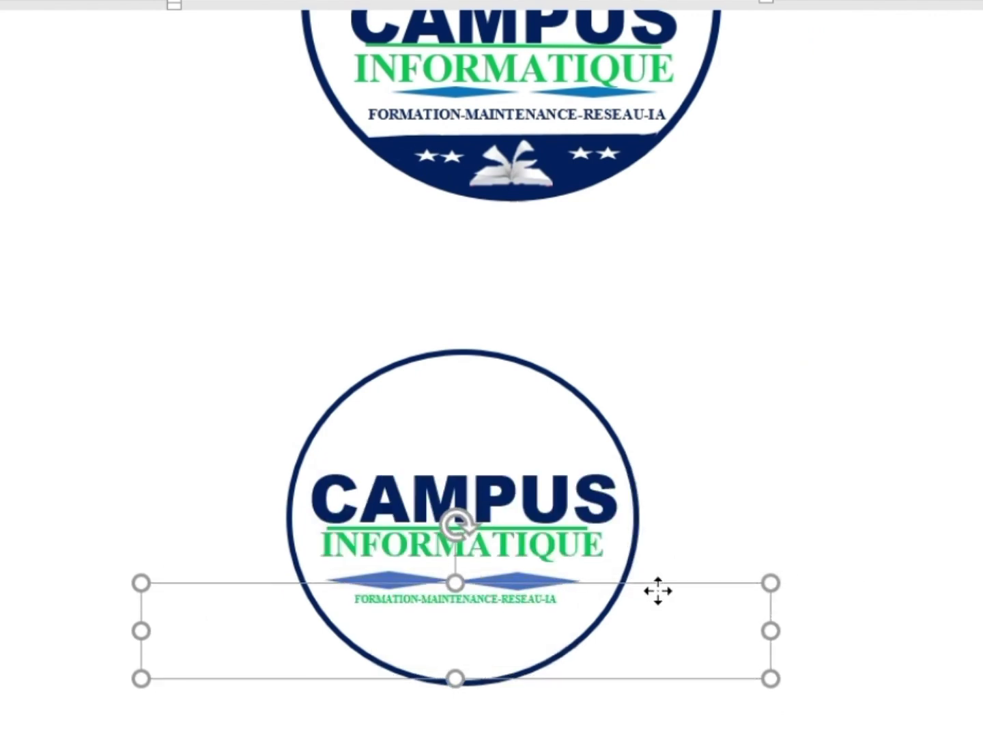
{"action": "left_click", "coordinate": [602, 574]}
- Draw a small D-shaped figure to the right of the lower logo and rotate it 90° clockwise so its curve faces down
{"action": "scroll", "coordinate": [600, 574], "scroll_direction": "down", "scroll_amount": 1}
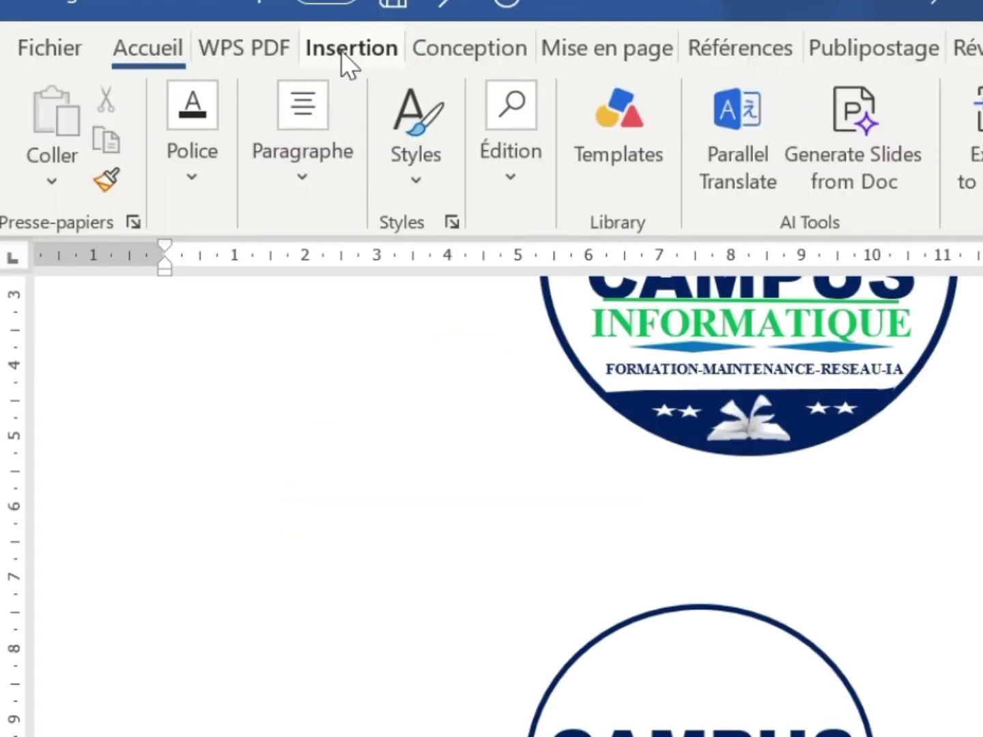
{"action": "left_click", "coordinate": [345, 48]}
{"action": "left_click", "coordinate": [380, 89]}
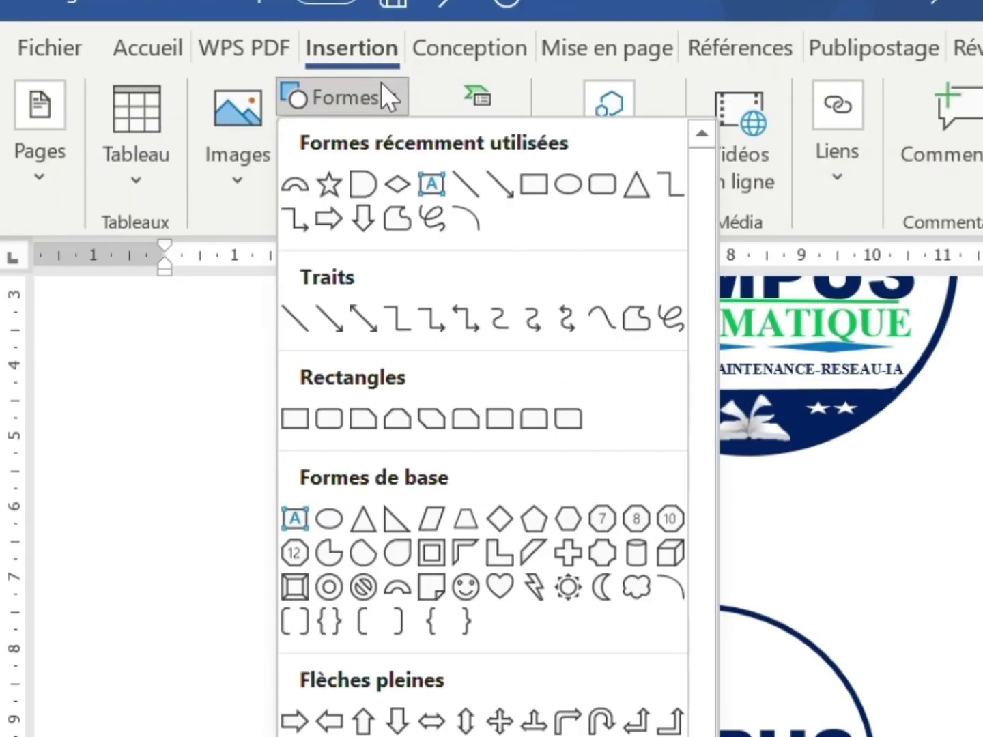
{"action": "left_click", "coordinate": [370, 181]}
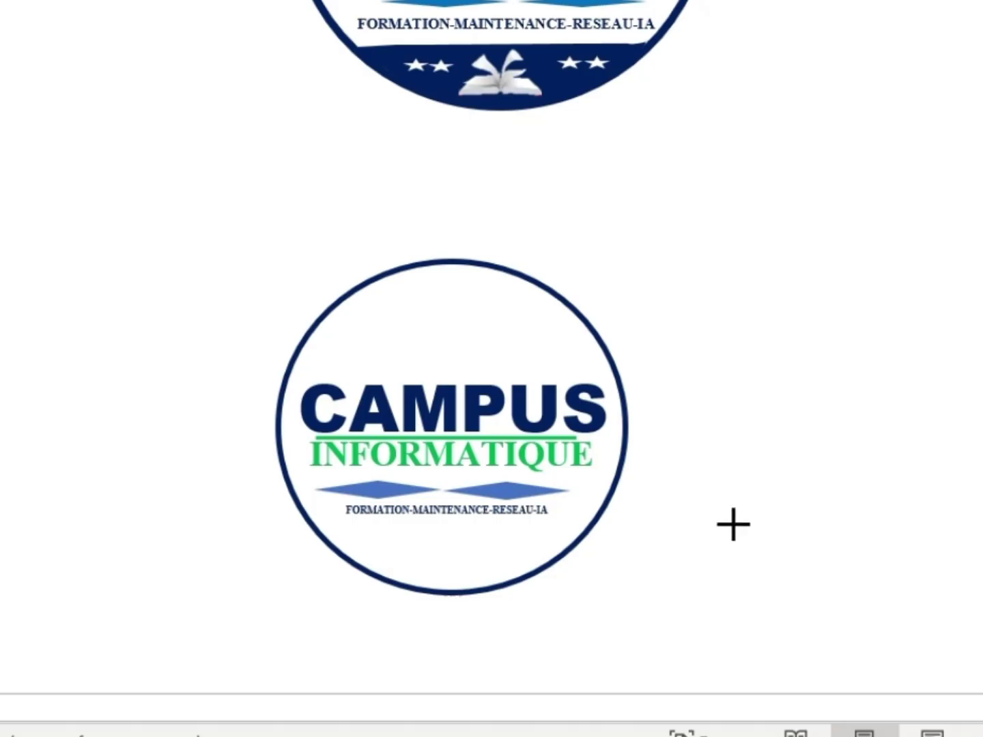
{"action": "mouse_move", "coordinate": [721, 526]}
{"action": "left_mouse_down"}
{"action": "mouse_move", "coordinate": [784, 566]}
{"action": "mouse_move", "coordinate": [786, 592]}
{"action": "mouse_move", "coordinate": [769, 588]}
{"action": "left_mouse_up"}
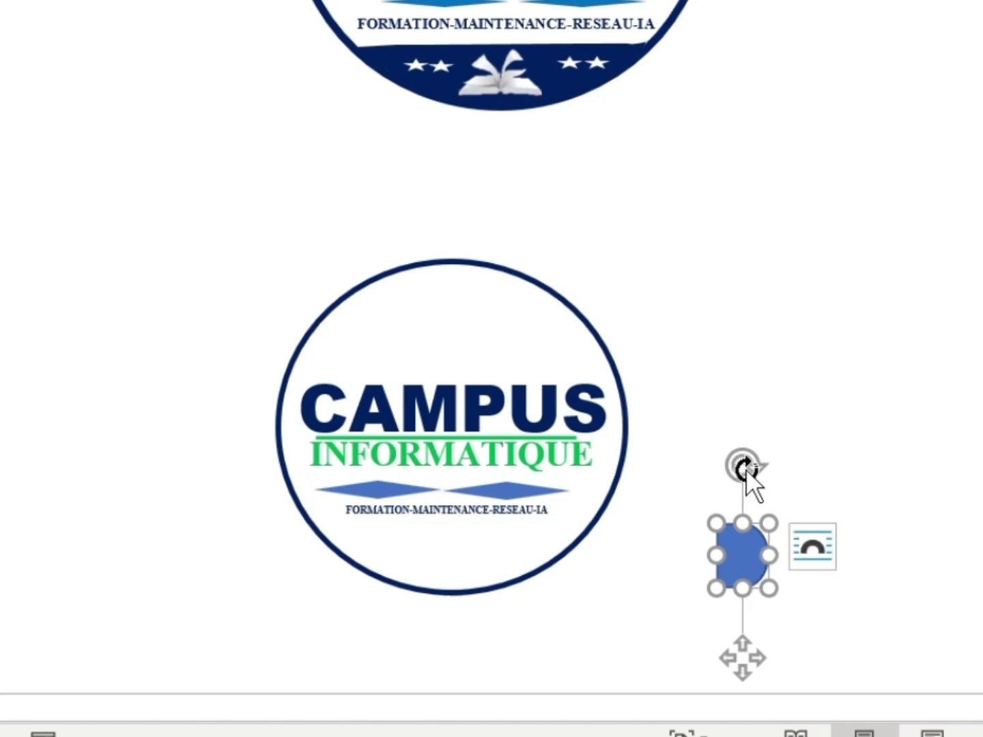
{"action": "left_click_drag", "start_coordinate": [747, 471], "coordinate": [829, 558]}
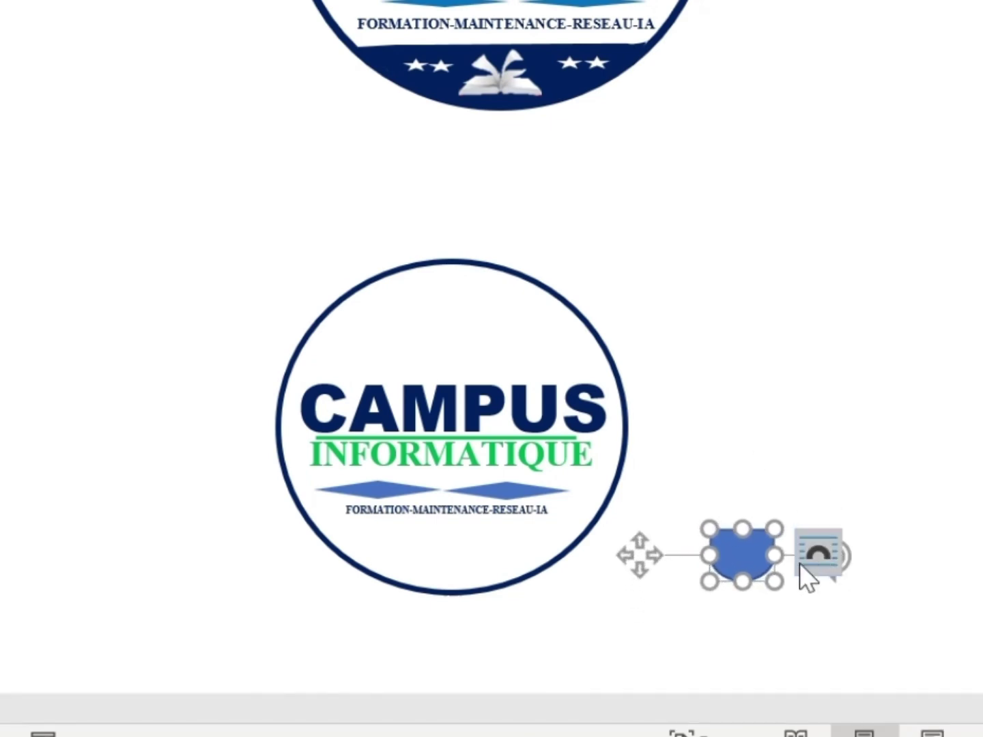
- Fit the D-shaped figure across the bottom of the lower circle and give it a dark blue fill with no outline
{"action": "left_click_drag", "start_coordinate": [747, 553], "coordinate": [617, 551]}
{"action": "left_click_drag", "start_coordinate": [517, 559], "coordinate": [461, 560]}
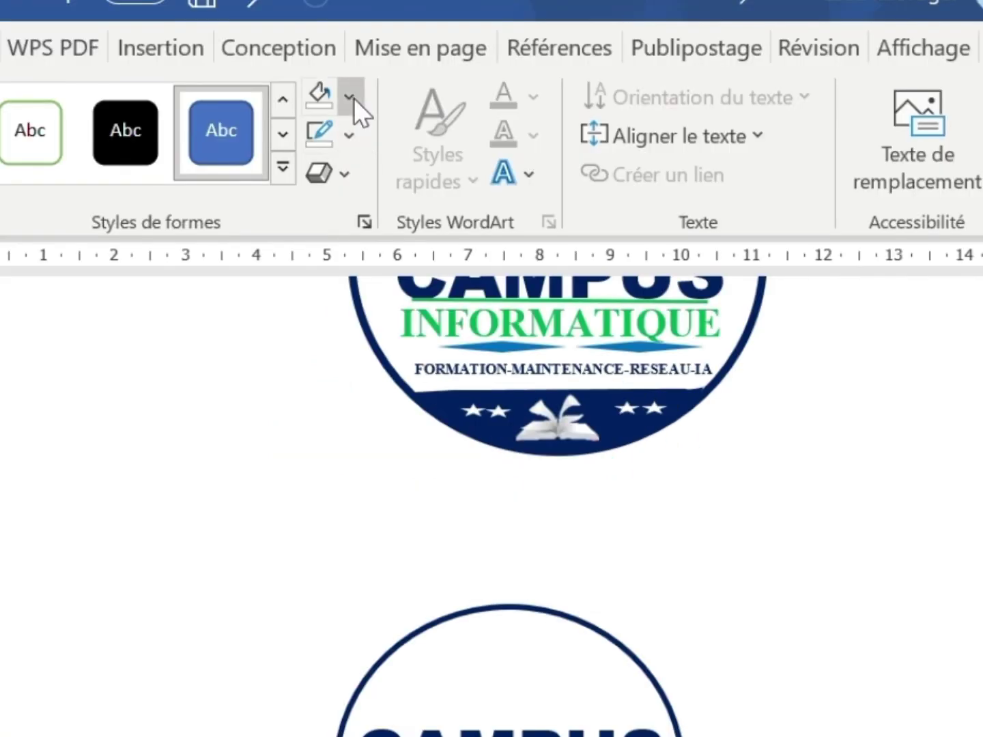
{"action": "left_click", "coordinate": [350, 97]}
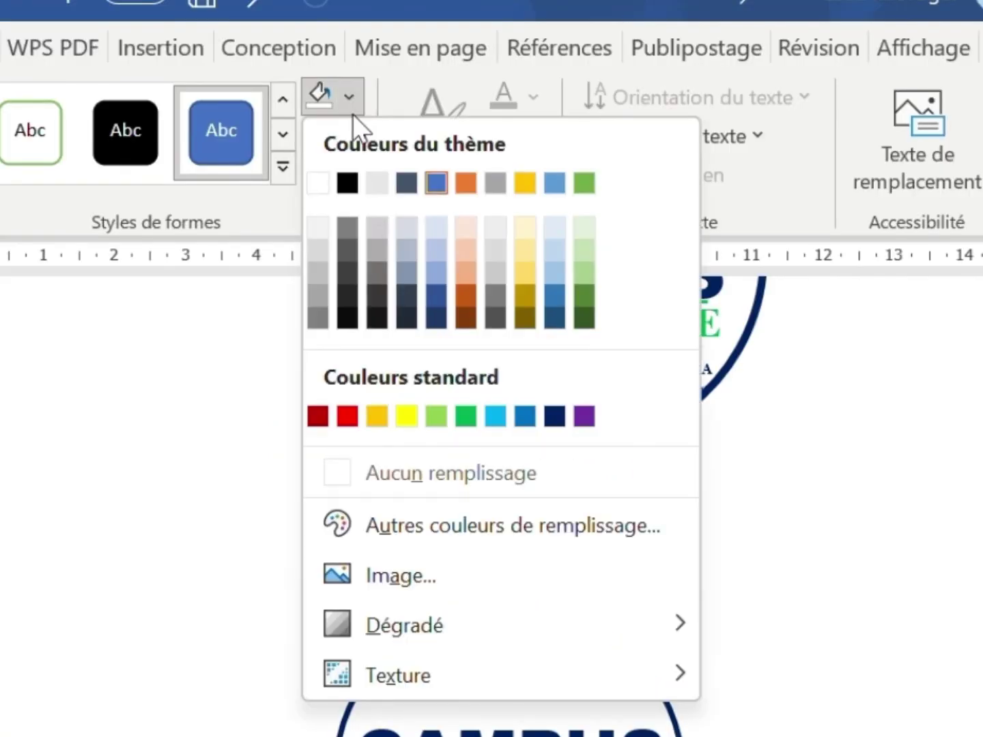
{"action": "left_click", "coordinate": [556, 417]}
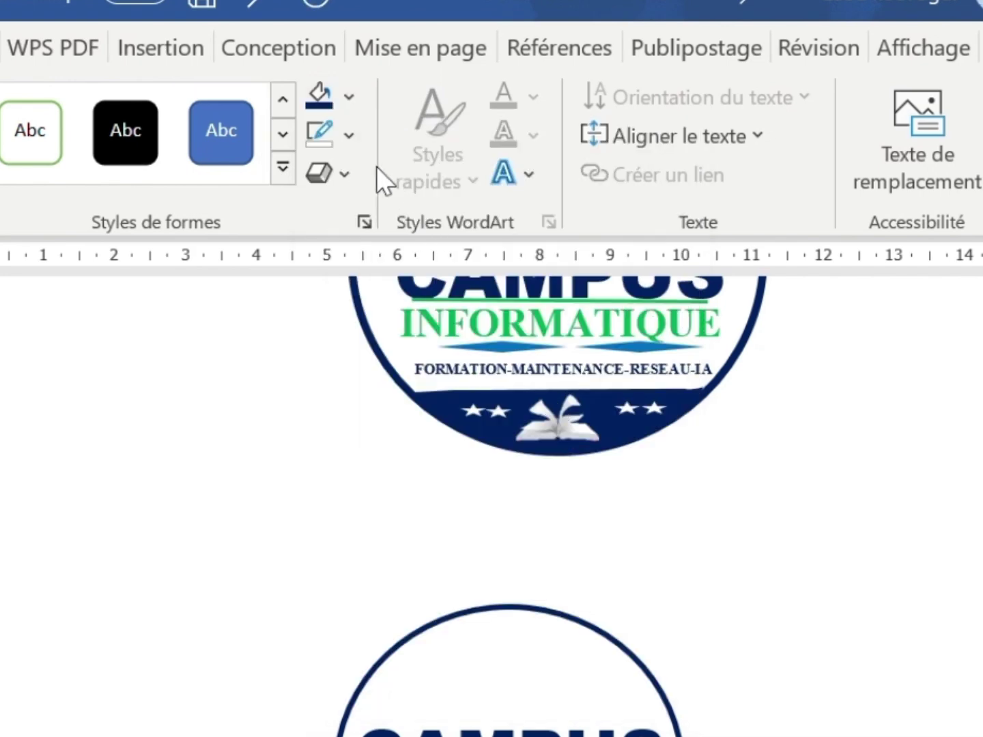
{"action": "left_click", "coordinate": [352, 136]}
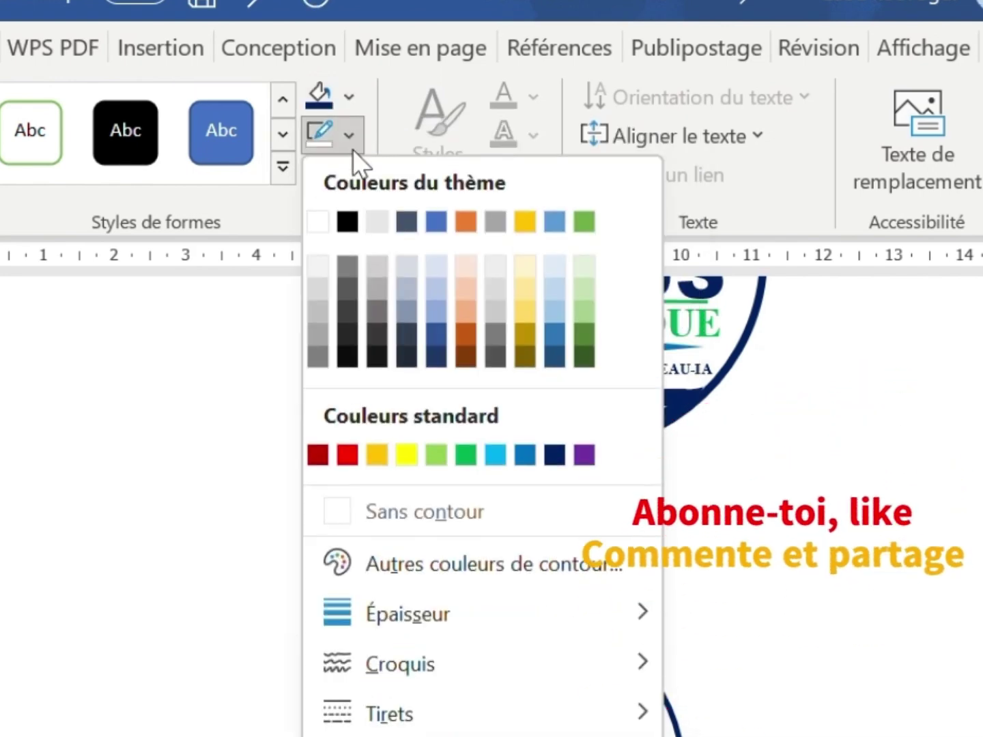
{"action": "left_click", "coordinate": [436, 513]}
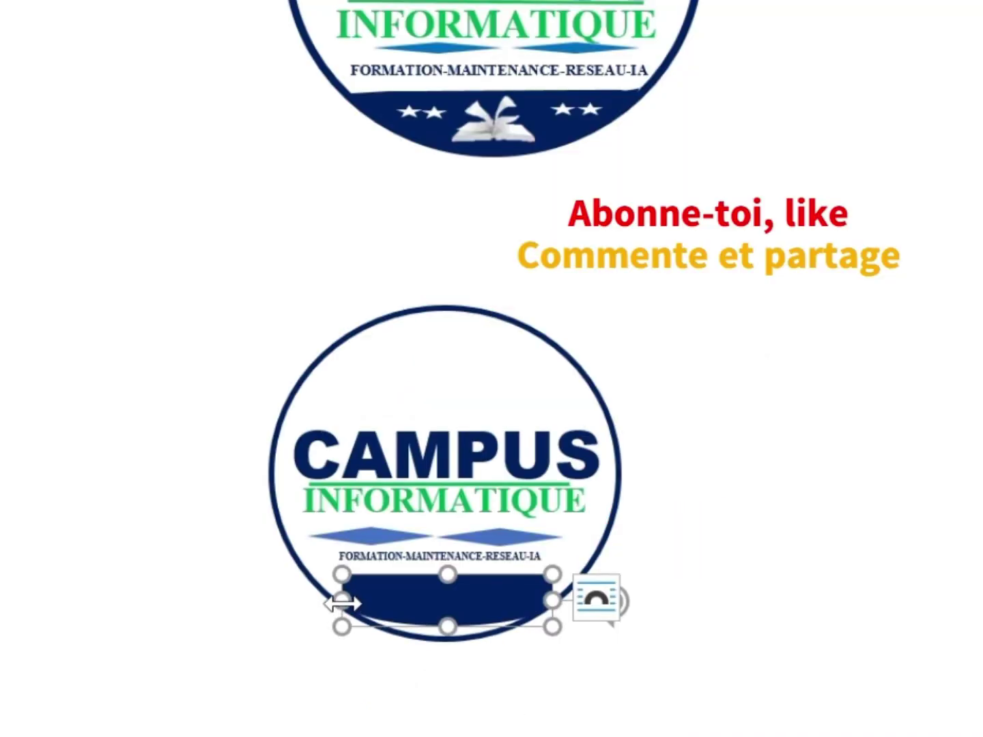
- Enlarge the dark blue shape slightly and edit its points so its upper corners reach the circle's edge on both sides
{"action": "mouse_move", "coordinate": [341, 601]}
{"action": "left_mouse_down"}
{"action": "mouse_move", "coordinate": [325, 599]}
{"action": "mouse_move", "coordinate": [335, 593]}
{"action": "left_mouse_up"}
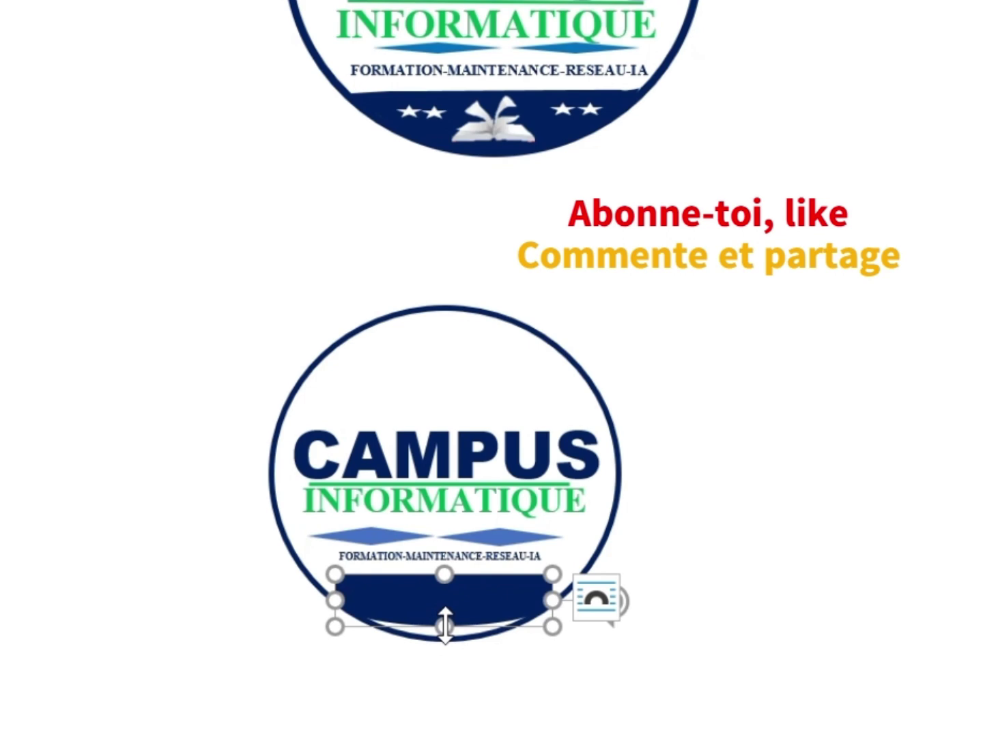
{"action": "left_click_drag", "start_coordinate": [445, 624], "coordinate": [445, 635]}
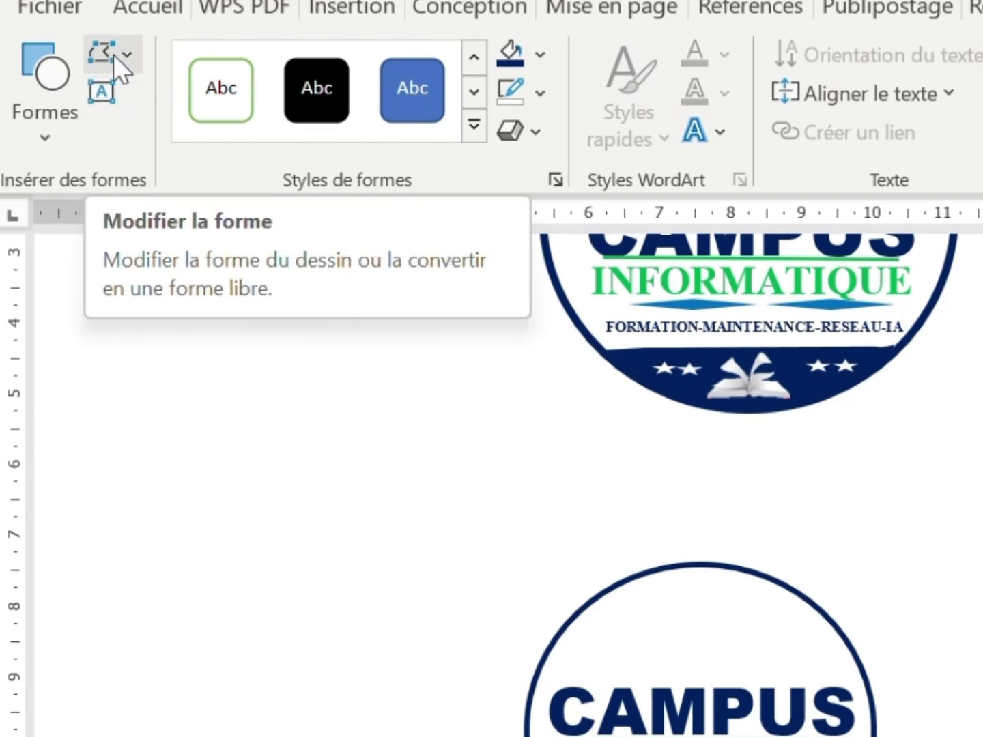
{"action": "left_click", "coordinate": [114, 55]}
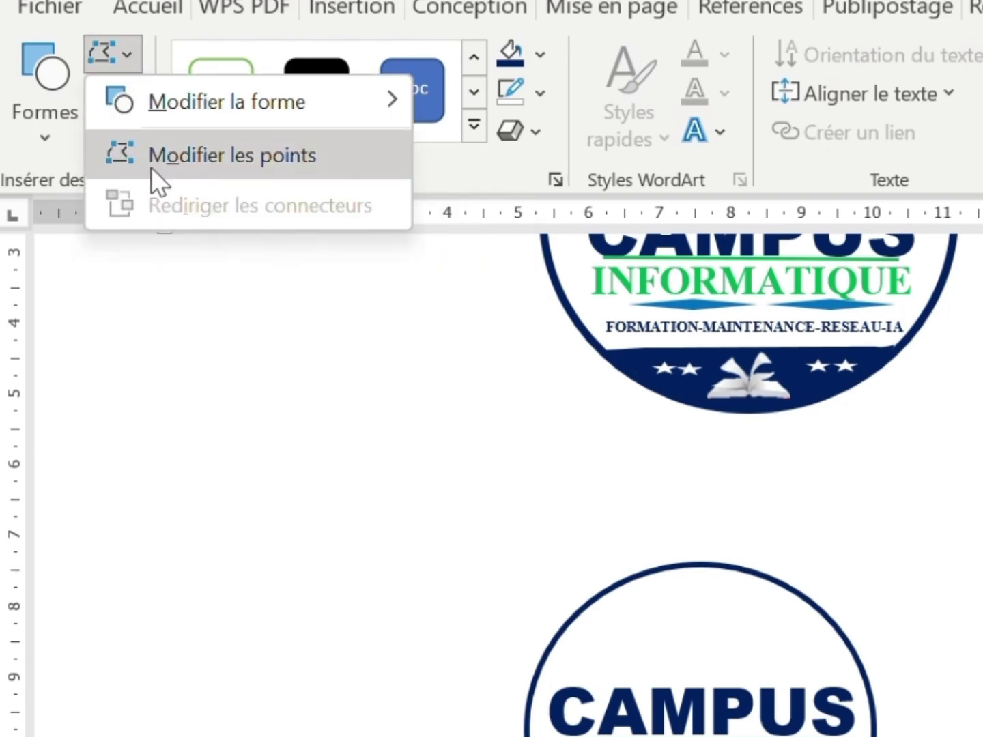
{"action": "left_click", "coordinate": [252, 168]}
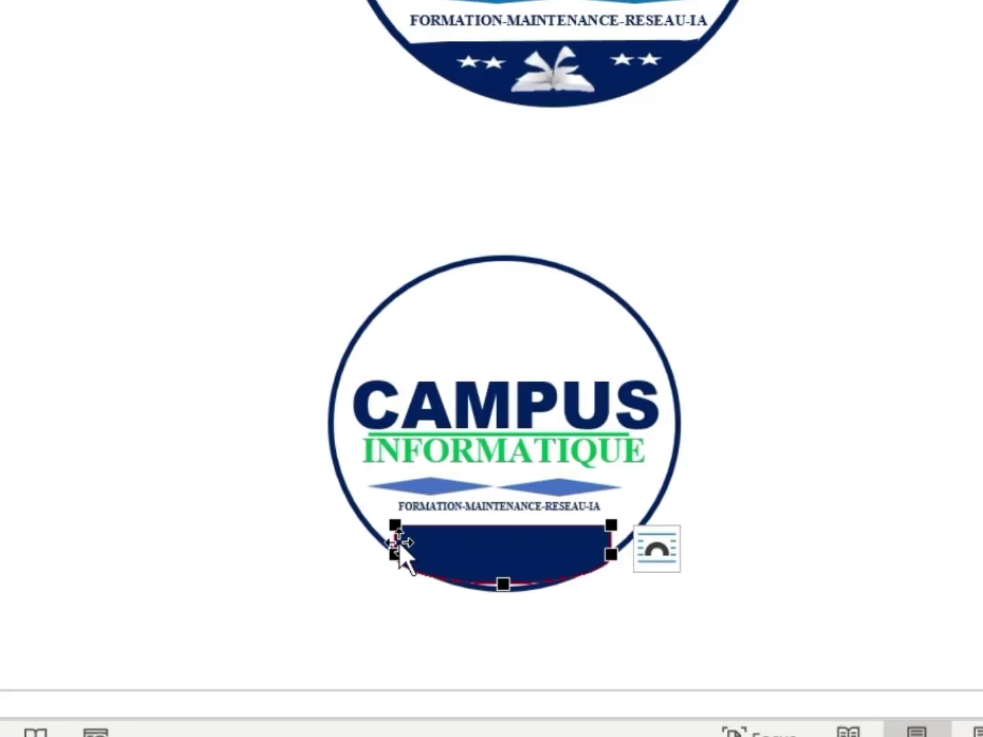
{"action": "left_click", "coordinate": [396, 549]}
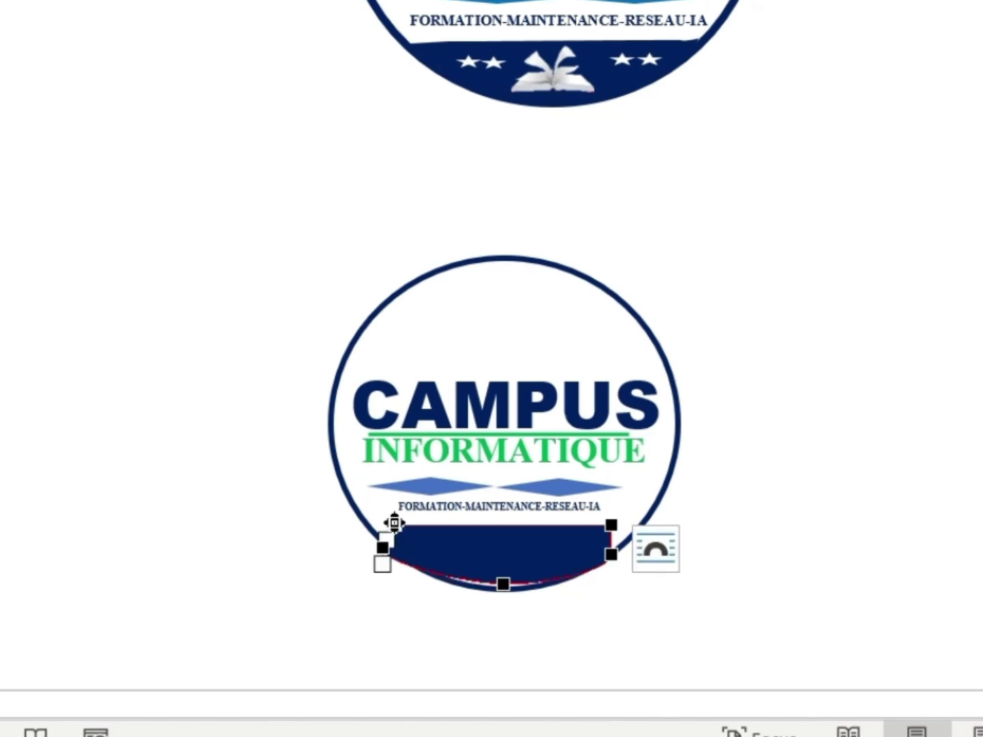
{"action": "left_click", "coordinate": [395, 523]}
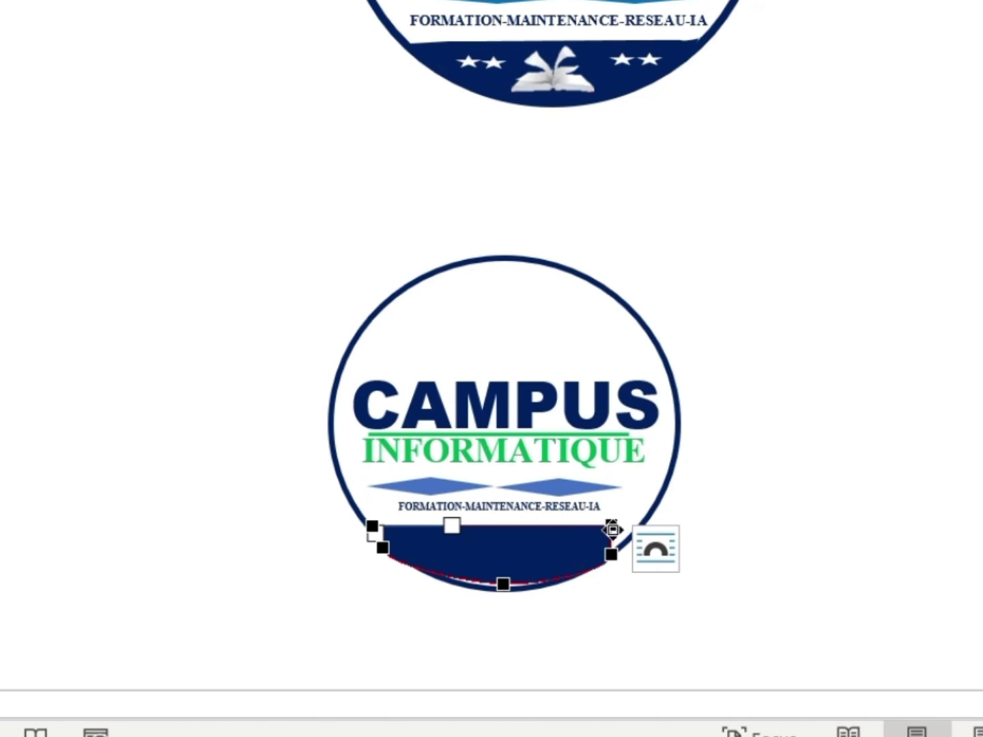
{"action": "left_click_drag", "start_coordinate": [612, 530], "coordinate": [643, 519]}
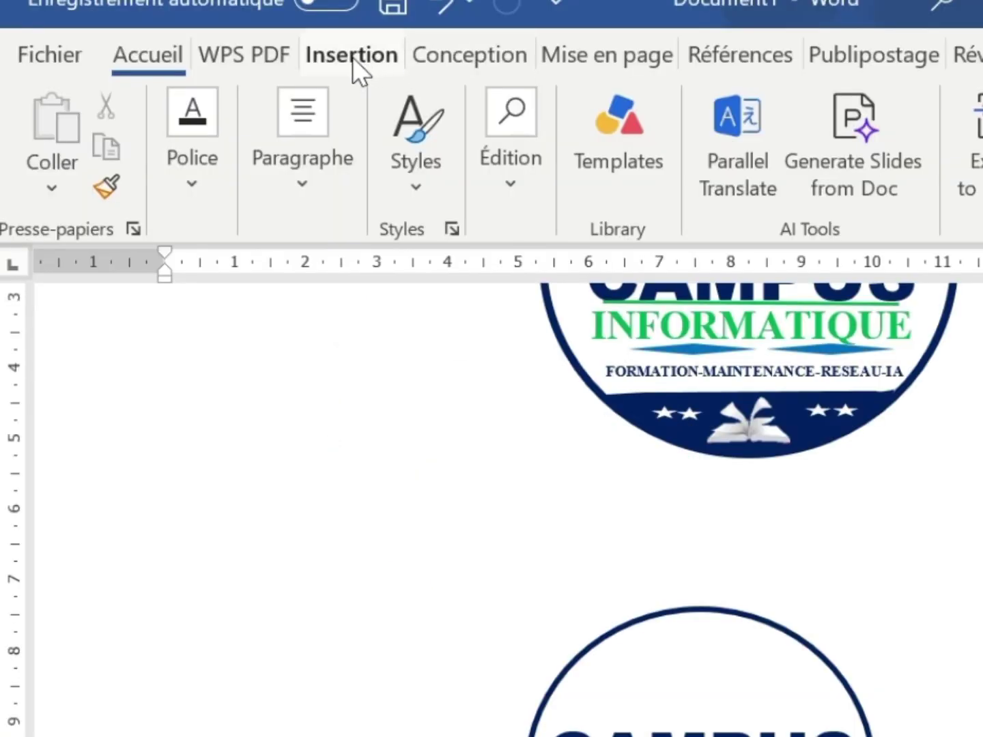
- Draw a small five-pointed star at the left end of the dark blue band, with a white fill and no outline
{"action": "left_click", "coordinate": [352, 57]}
{"action": "left_click", "coordinate": [356, 110]}
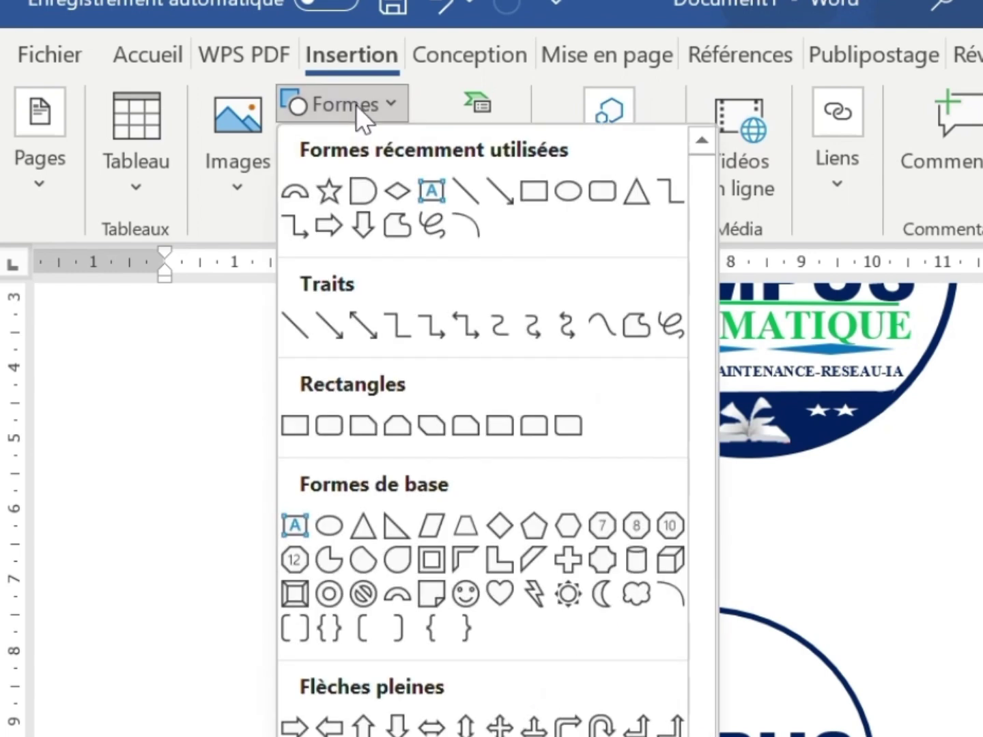
{"action": "left_click", "coordinate": [327, 192]}
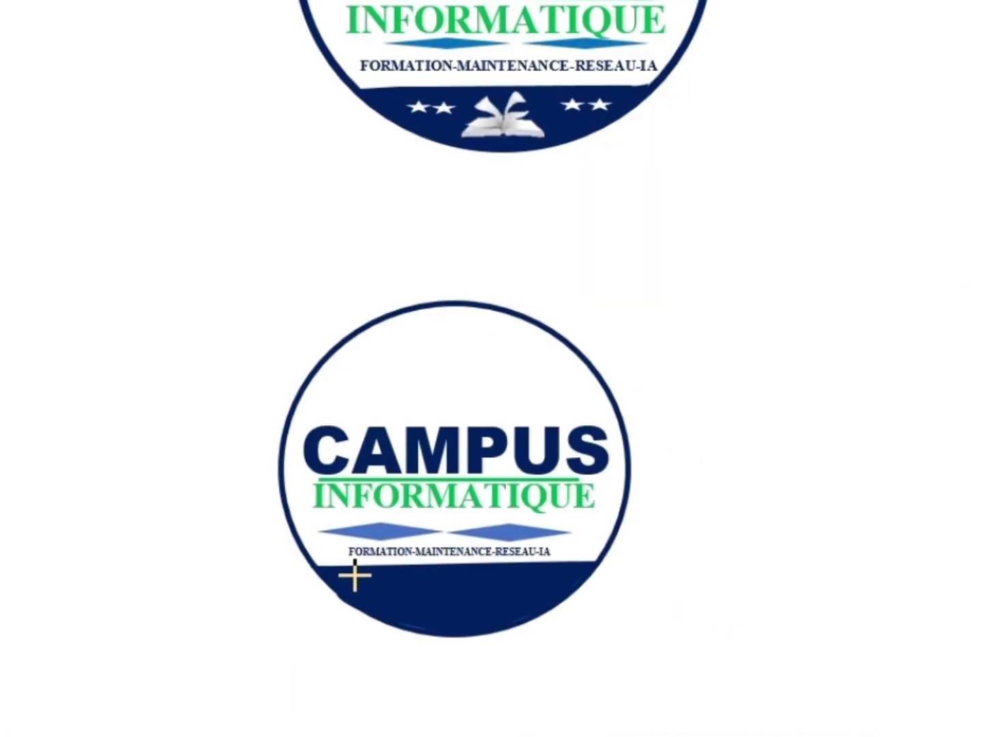
{"action": "left_click_drag", "start_coordinate": [354, 577], "coordinate": [378, 593]}
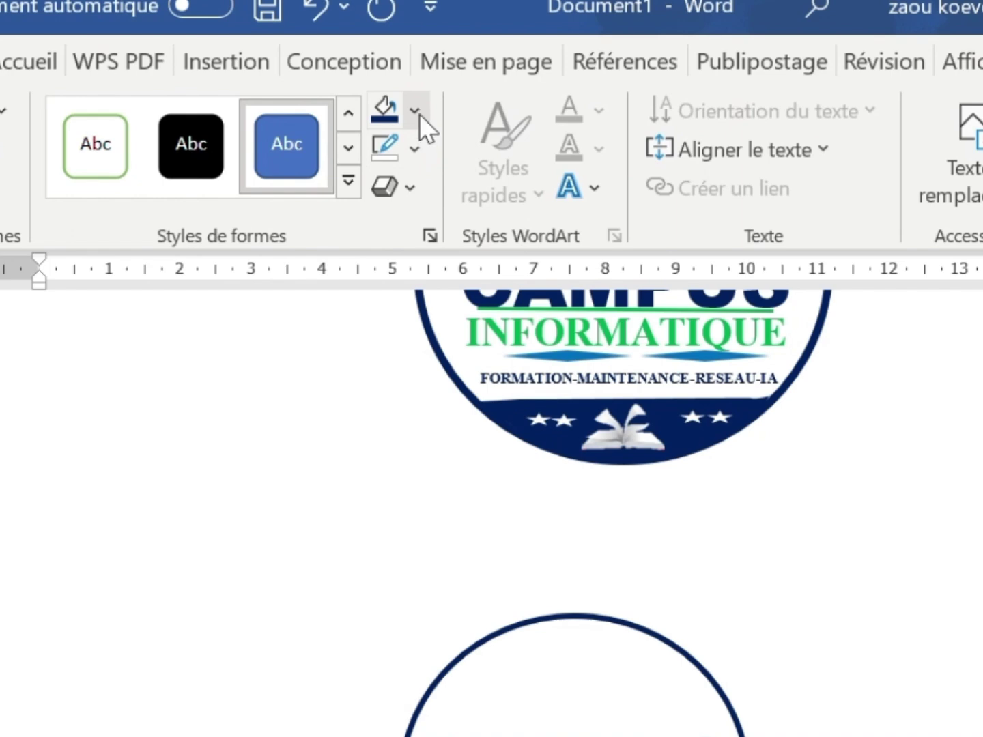
{"action": "left_click", "coordinate": [415, 149]}
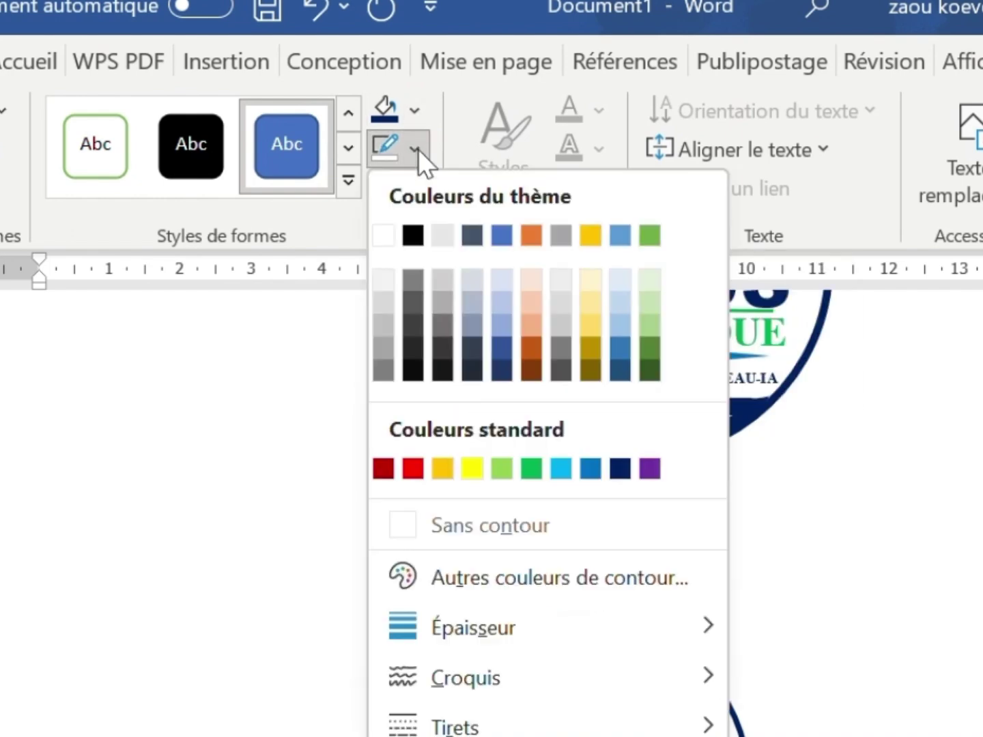
{"action": "left_click", "coordinate": [482, 515]}
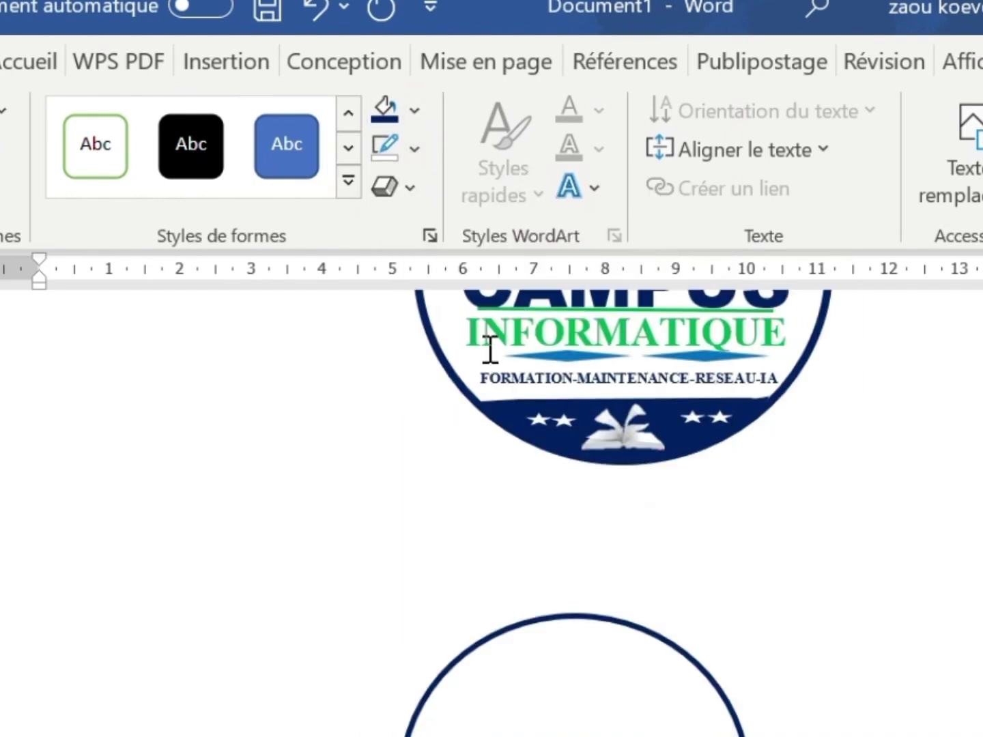
{"action": "left_click", "coordinate": [416, 111]}
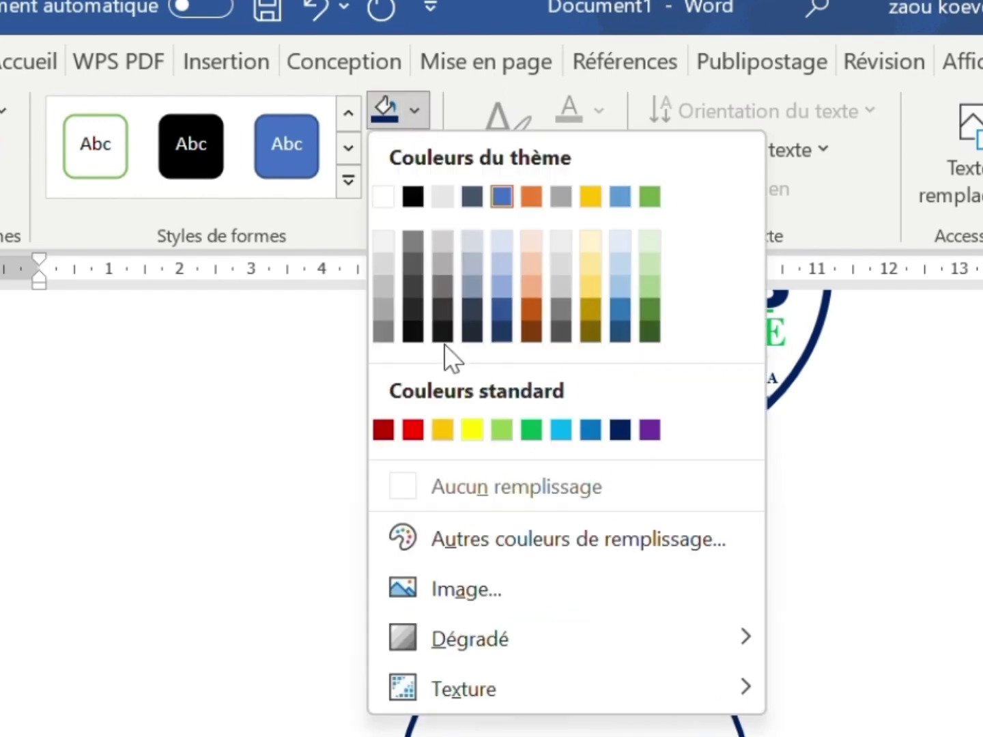
{"action": "left_click", "coordinate": [383, 197]}
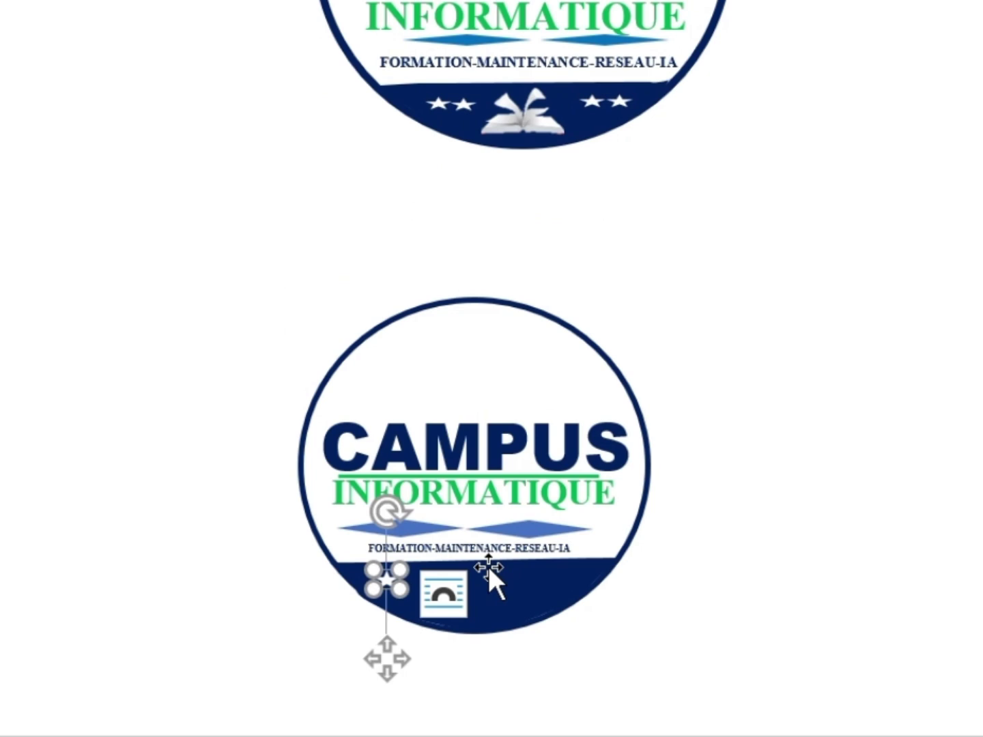
- Shift the white star slightly left, duplicate it and align the copy close beside it on the dark blue band
{"action": "key", "text": "ctrl+Left"}
{"action": "key", "text": "ctrl+Left"}
{"action": "key", "text": "ctrl+Left"}
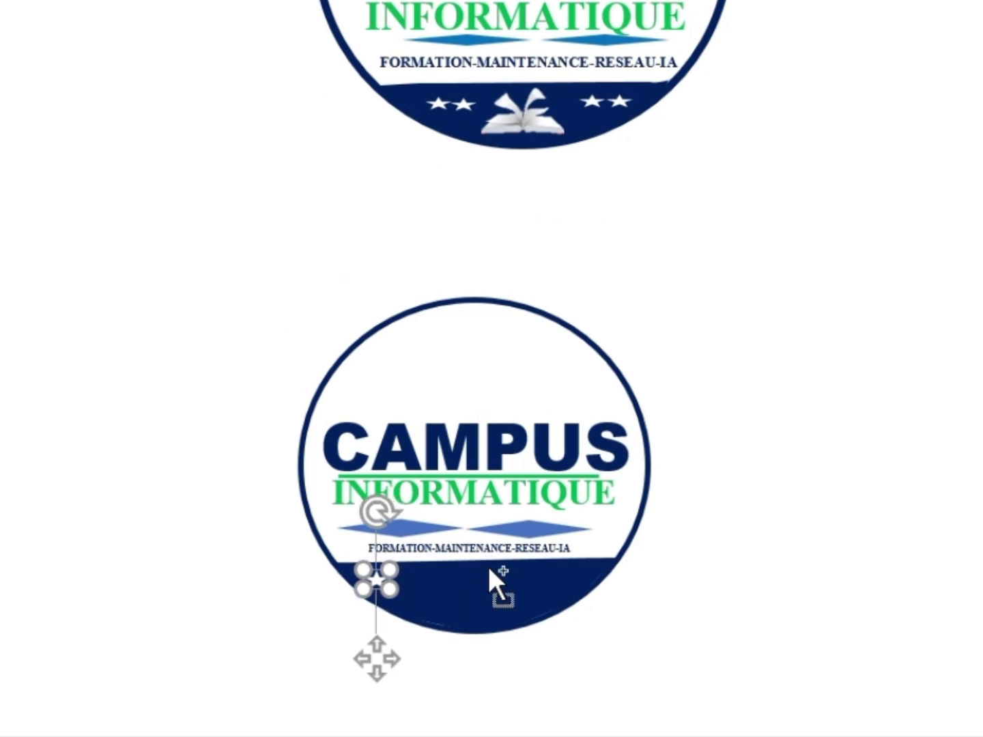
{"action": "key", "text": "ctrl+d"}
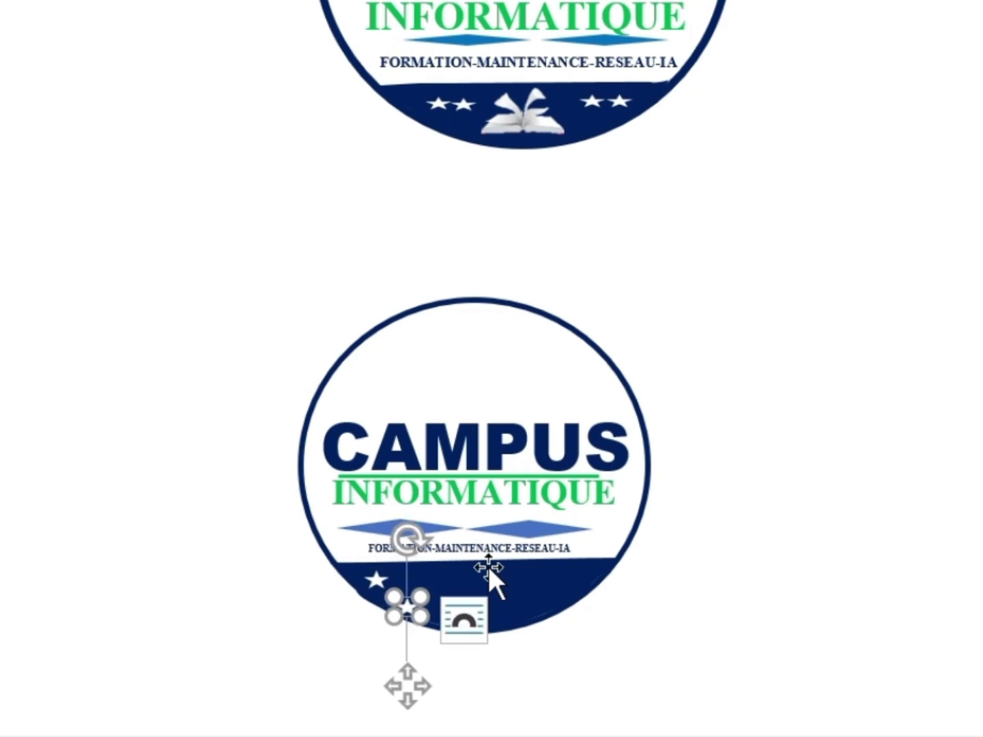
{"action": "key", "text": "Up"}
{"action": "key", "text": "Up"}
{"action": "key", "text": "Up"}
{"action": "key", "text": "Up"}
{"action": "key", "text": "ctrl+Down"}
{"action": "key", "text": "ctrl+Down"}
{"action": "key", "text": "ctrl+Down"}
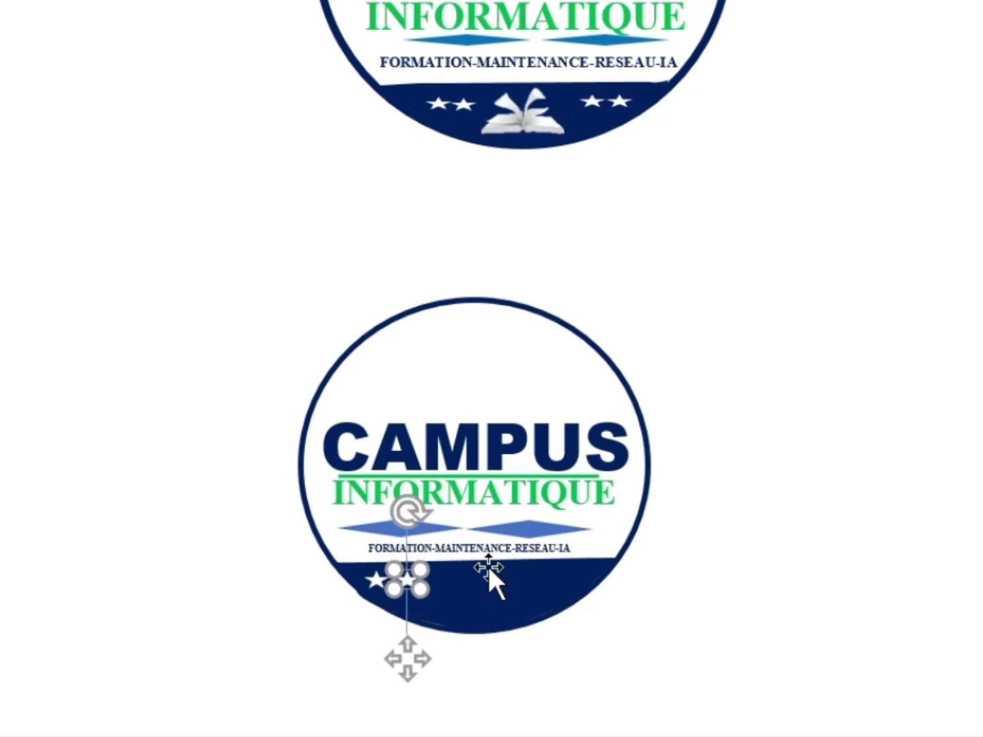
{"action": "key", "text": "ctrl+Left"}
{"action": "key", "text": "ctrl+Left"}
{"action": "key", "text": "ctrl+Left"}
{"action": "key", "text": "ctrl+Left"}
{"action": "key", "text": "ctrl+Left"}
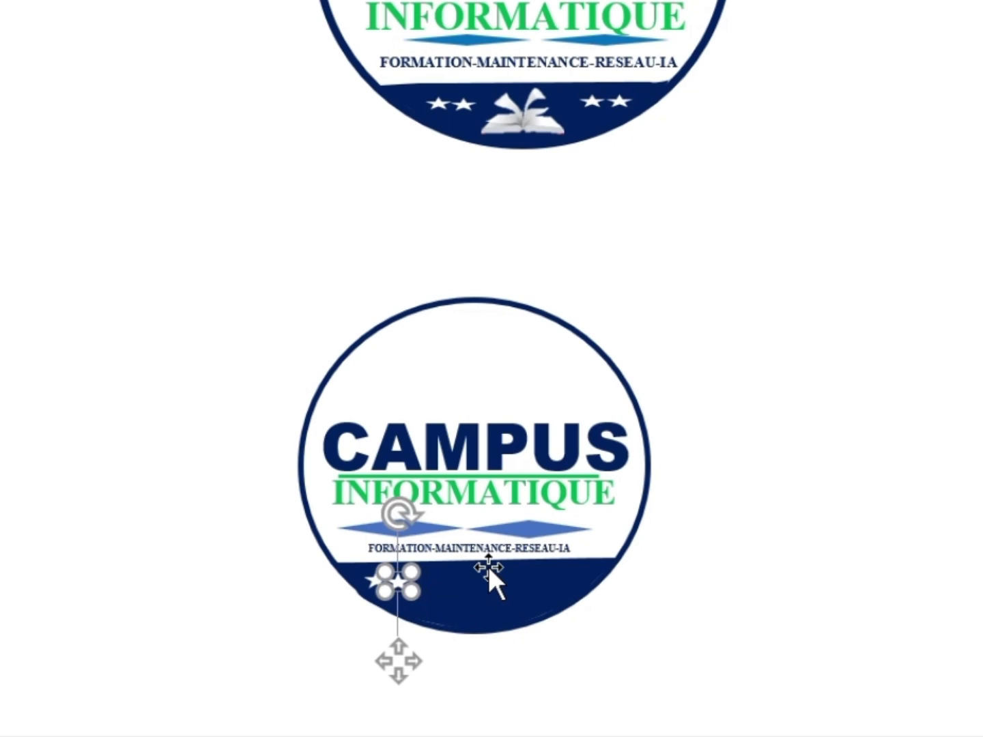
- Duplicate the stars to form a second white pair at the right end of the dark blue band
{"action": "mouse_move", "coordinate": [402, 581]}
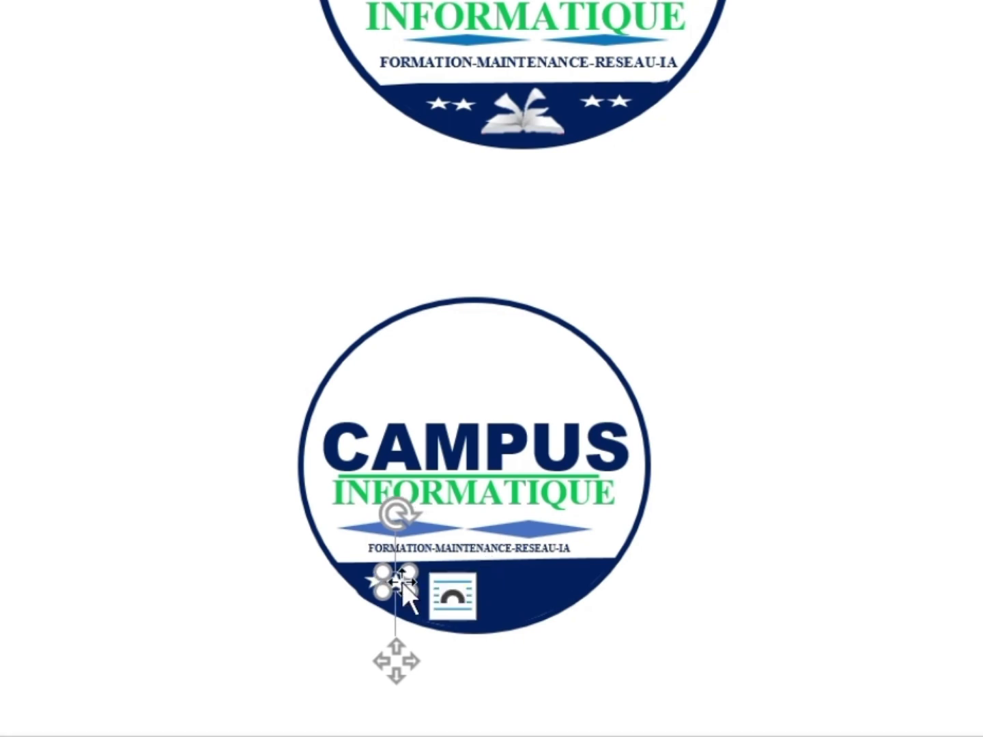
{"action": "left_click_drag", "start_coordinate": [402, 581], "coordinate": [403, 582]}
{"action": "key", "text": "ctrl+d"}
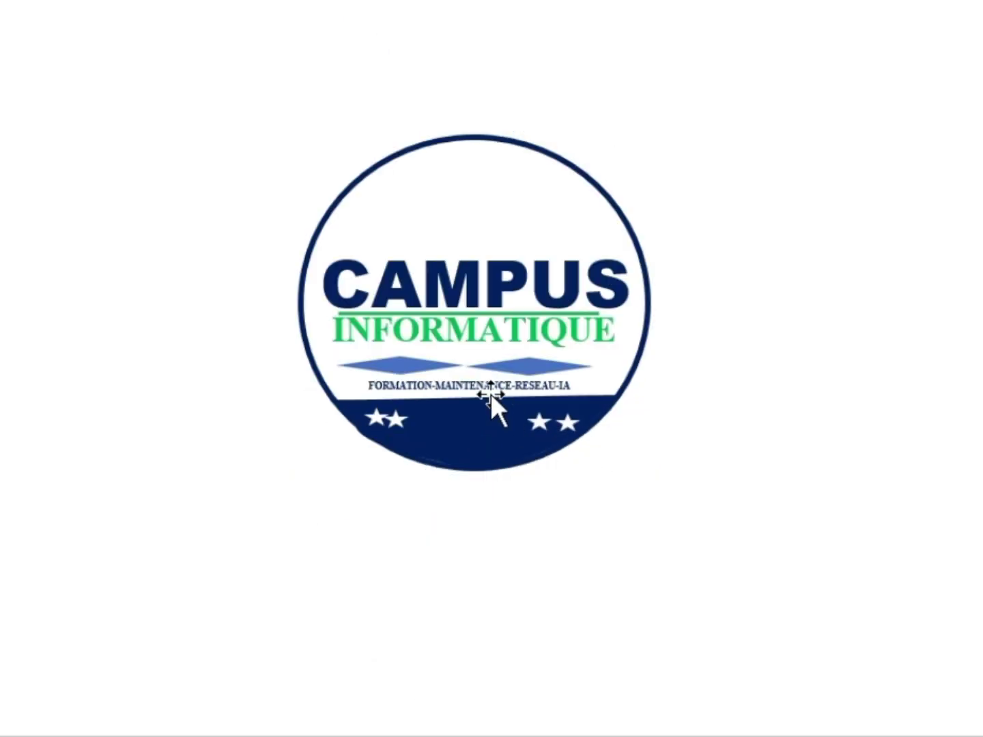
- Insert the picture "livre 2" from the Downloads folder on this device
{"action": "scroll", "coordinate": [495, 454], "scroll_direction": "up", "scroll_amount": 4}
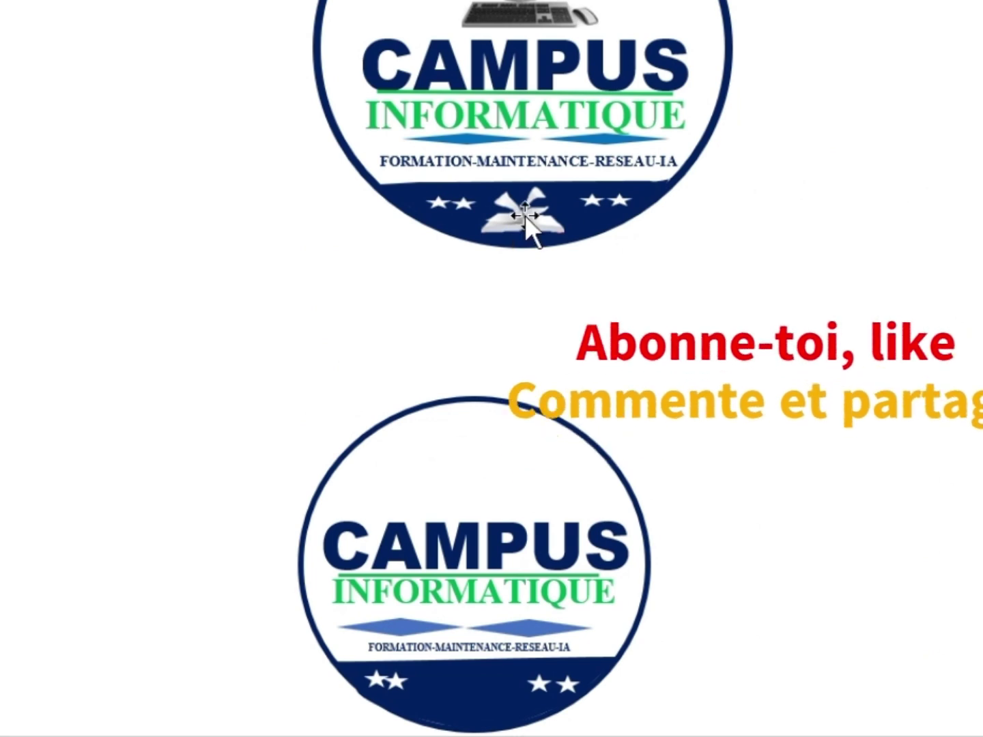
{"action": "scroll", "coordinate": [538, 525], "scroll_direction": "down", "scroll_amount": 3}
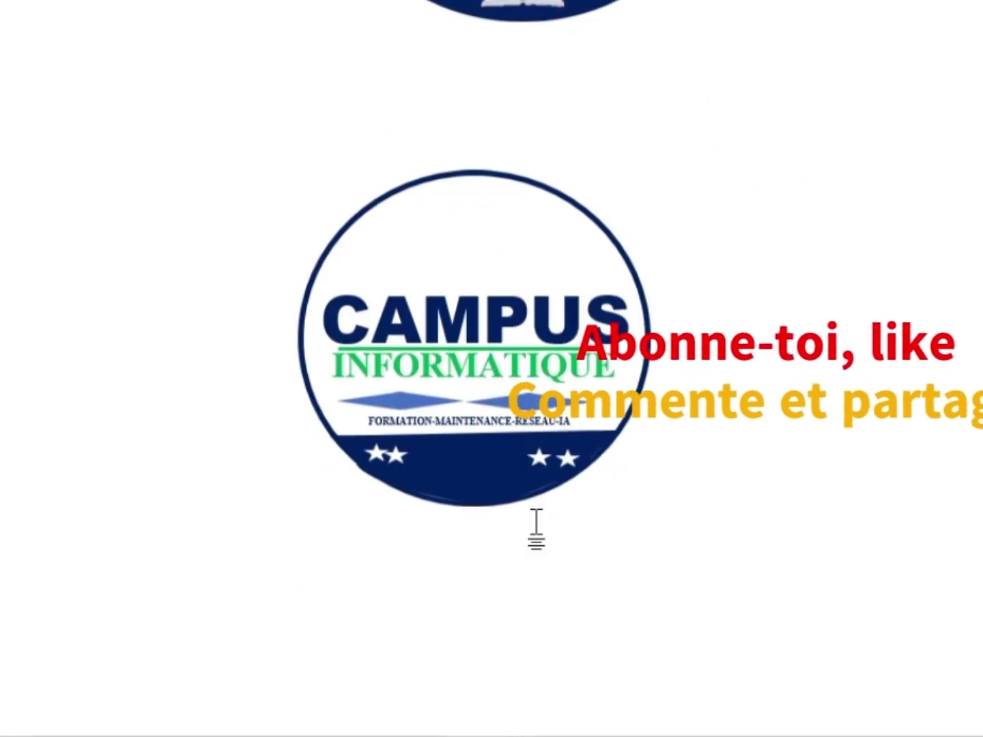
{"action": "scroll", "coordinate": [536, 522], "scroll_direction": "up", "scroll_amount": 1}
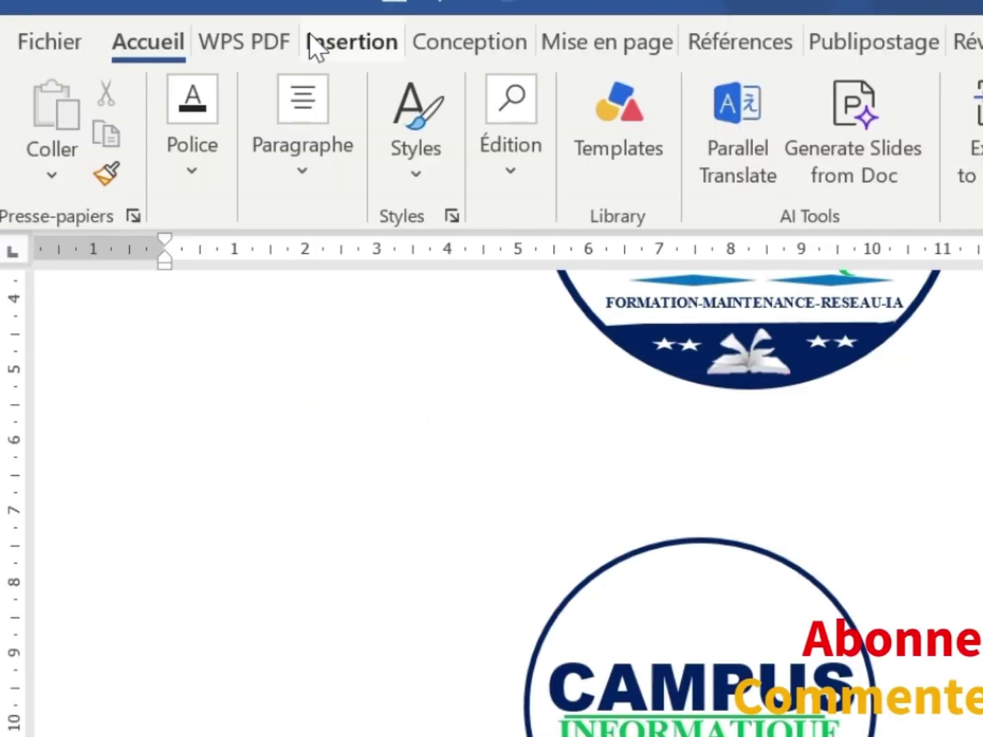
{"action": "left_click", "coordinate": [335, 45]}
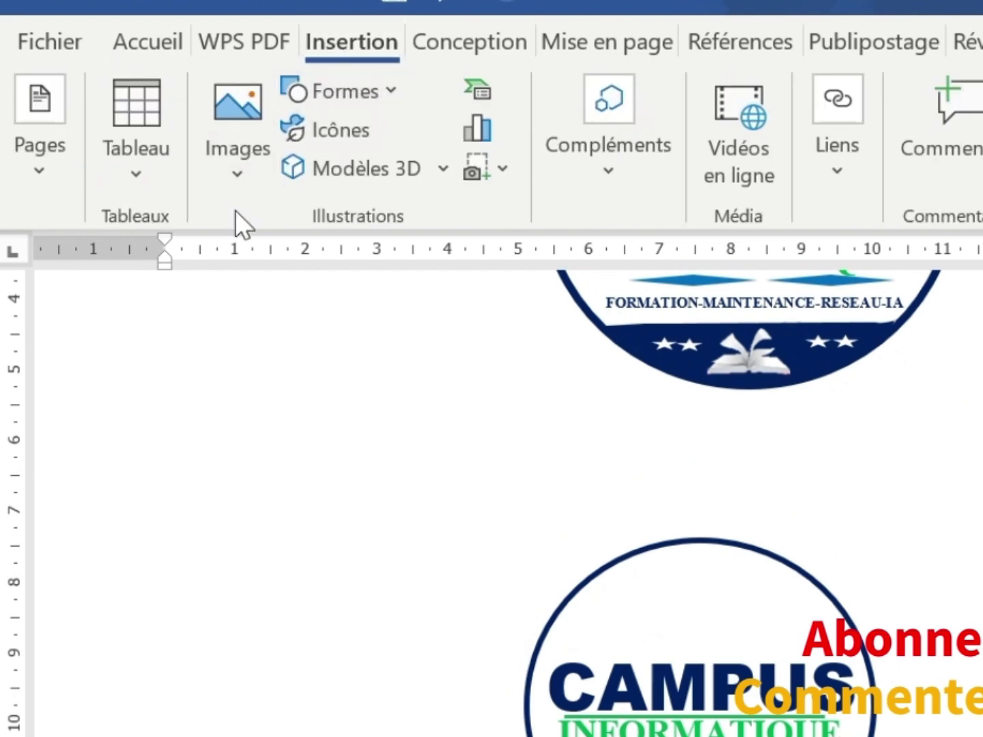
{"action": "left_click", "coordinate": [248, 176]}
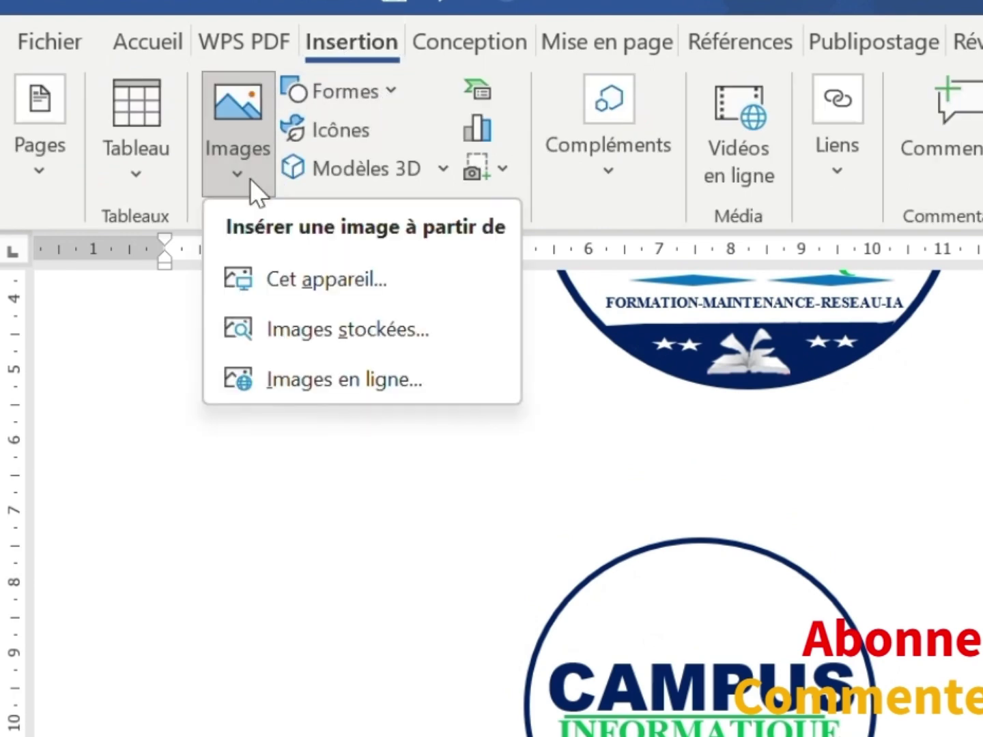
{"action": "left_click", "coordinate": [330, 280]}
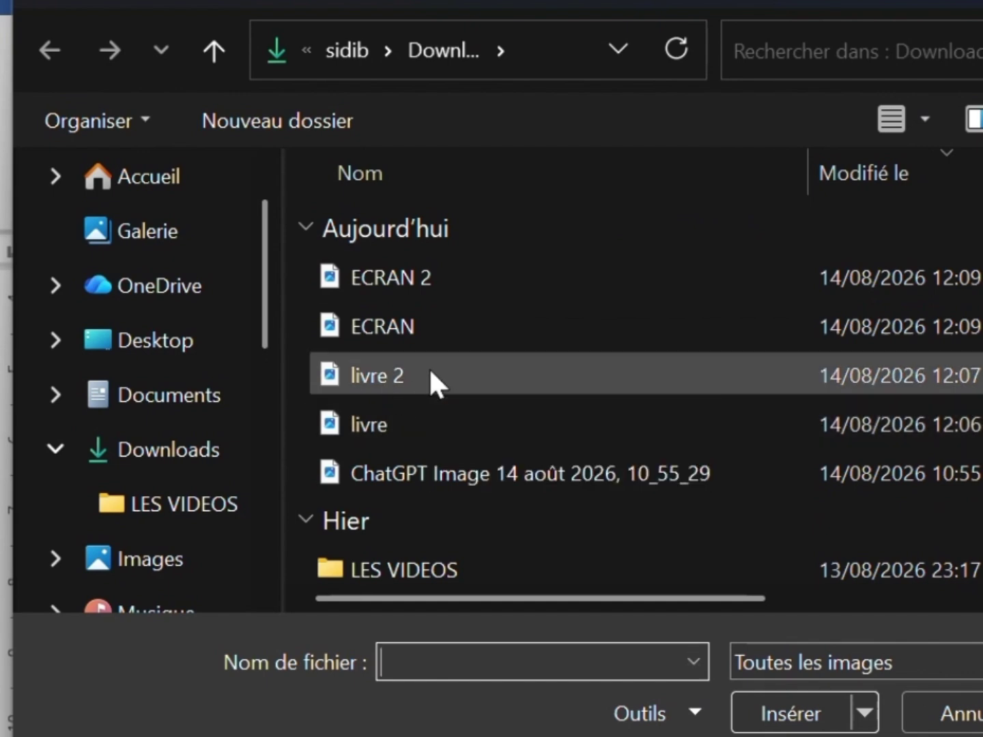
{"action": "double_click", "coordinate": [432, 375]}
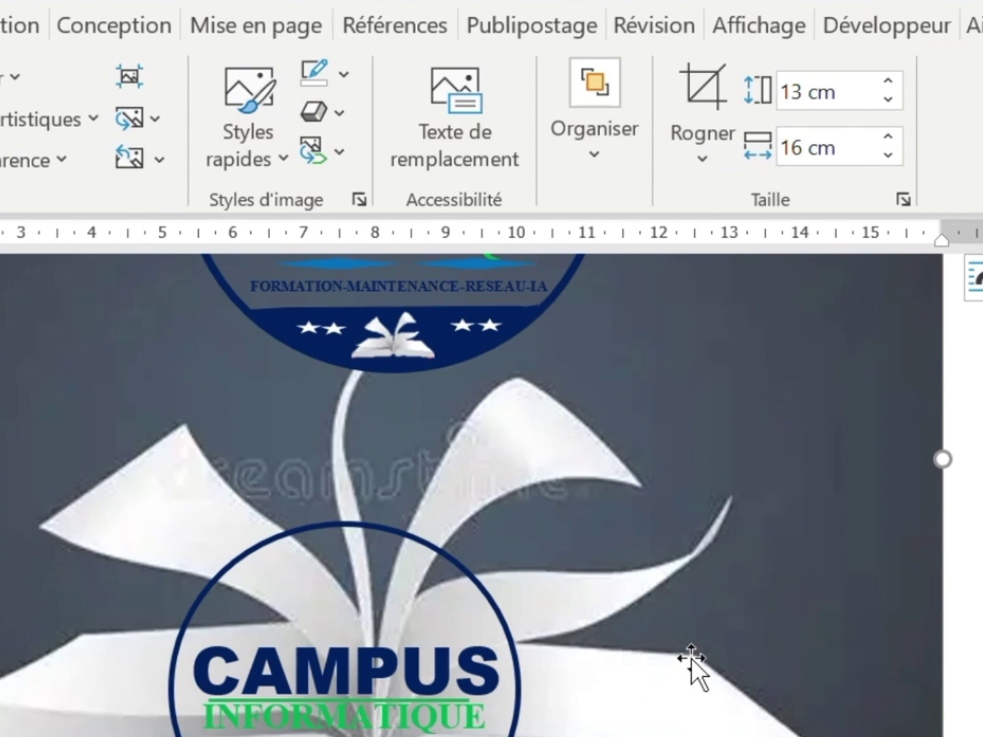
- Set the text wrapping of the inserted book picture to Devant le texte
{"action": "left_click", "coordinate": [589, 160]}
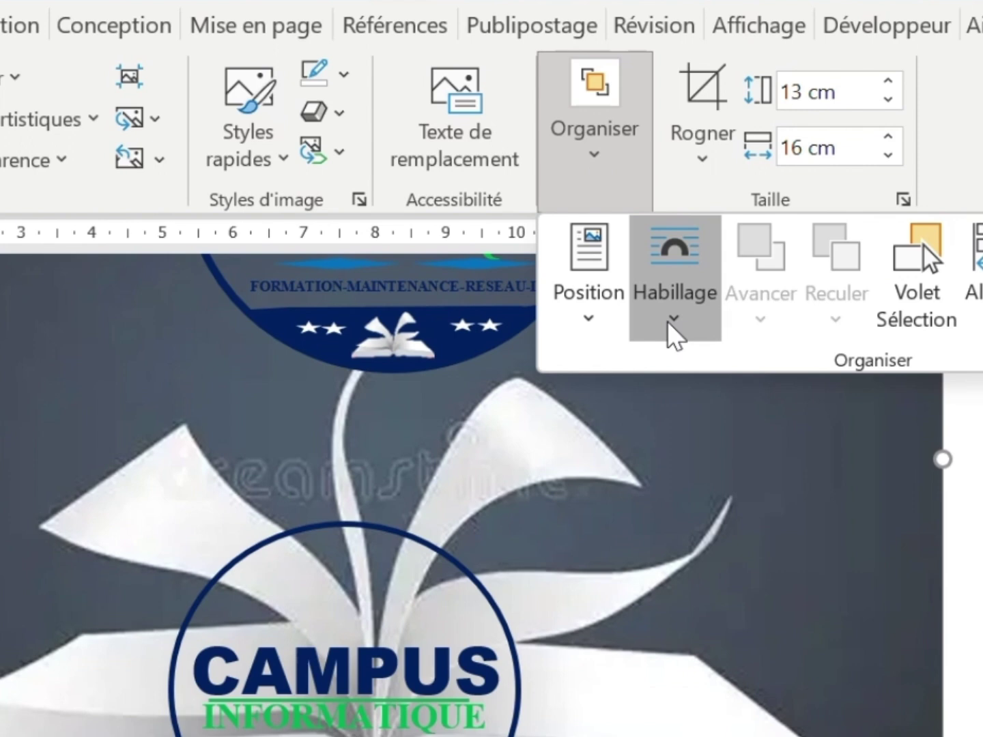
{"action": "left_click", "coordinate": [669, 327]}
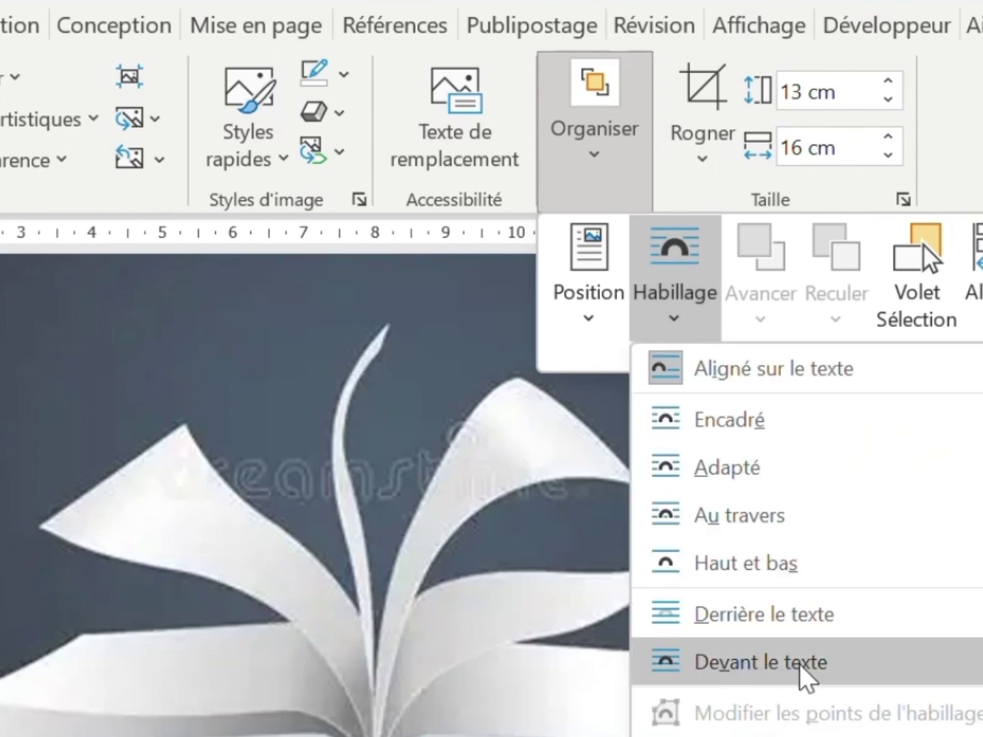
{"action": "left_click", "coordinate": [796, 668]}
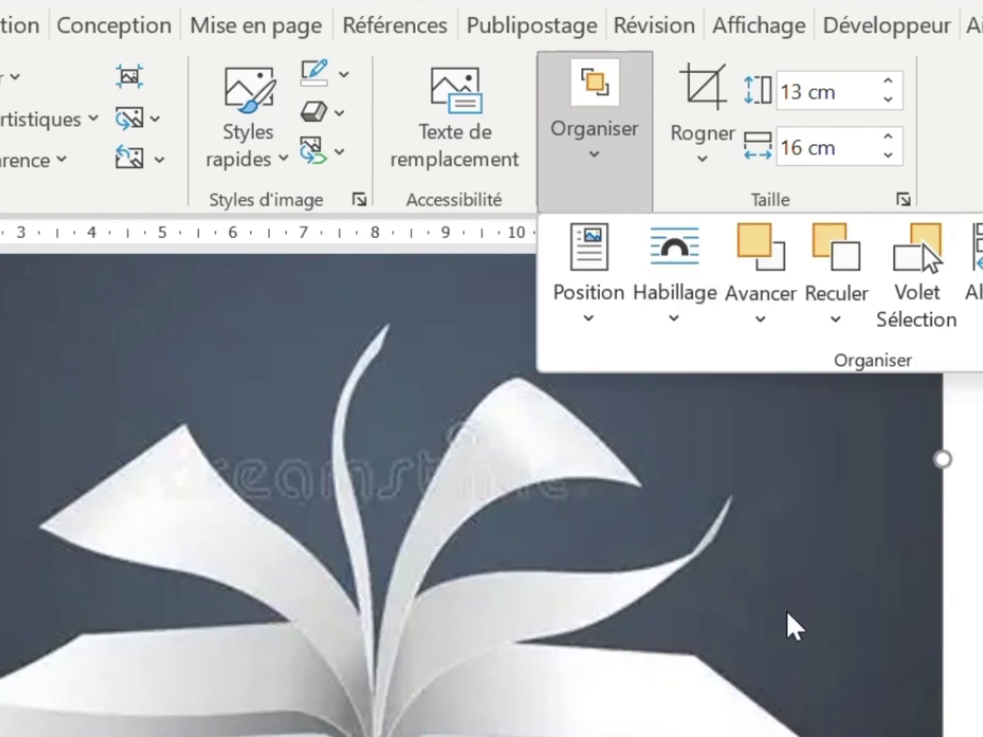
- Shrink the book picture to about 6.48 cm wide and 5.26 cm high and place it beside the unfinished logo
{"action": "scroll", "coordinate": [789, 625], "scroll_direction": "up", "scroll_amount": 3}
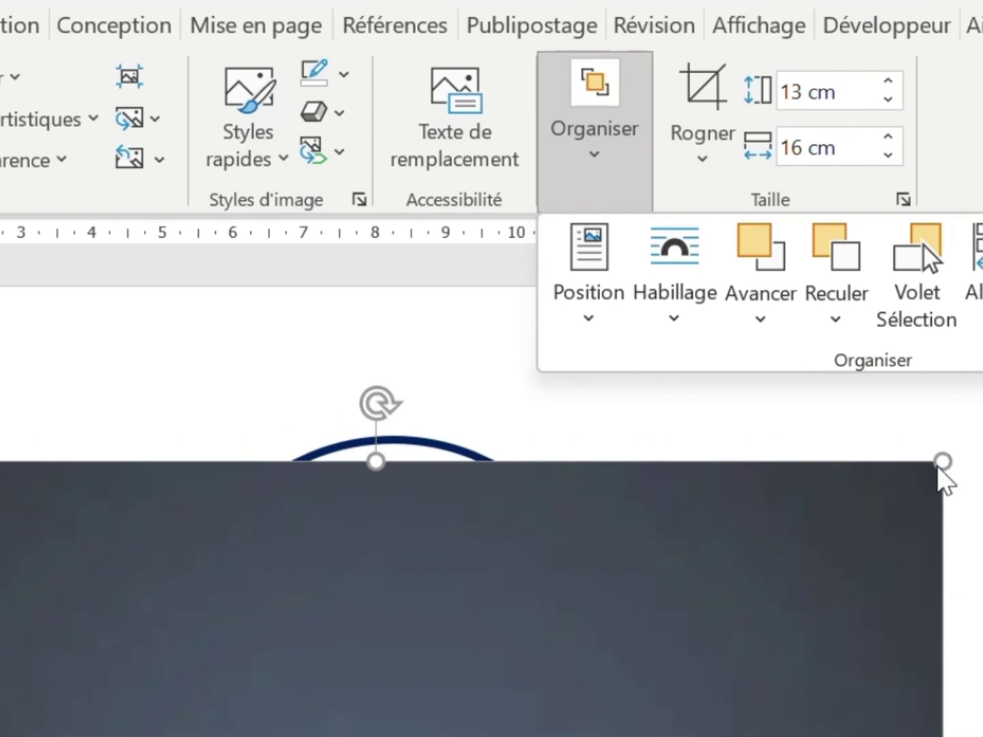
{"action": "left_click_drag", "start_coordinate": [940, 466], "coordinate": [383, 736]}
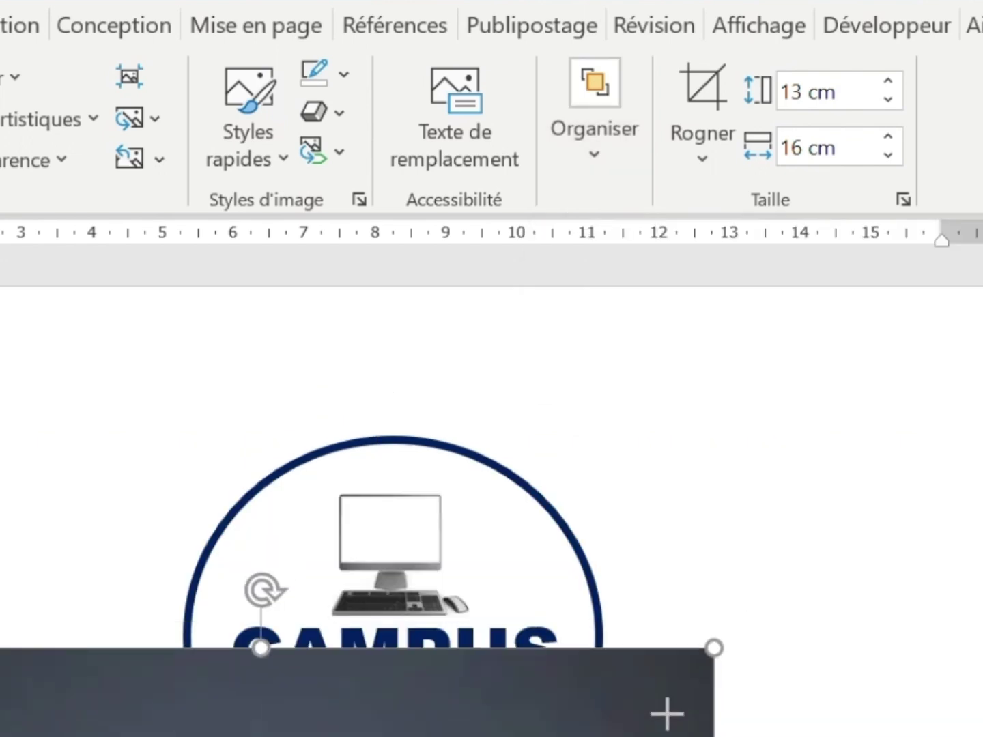
{"action": "scroll", "coordinate": [556, 379], "scroll_direction": "down", "scroll_amount": 5}
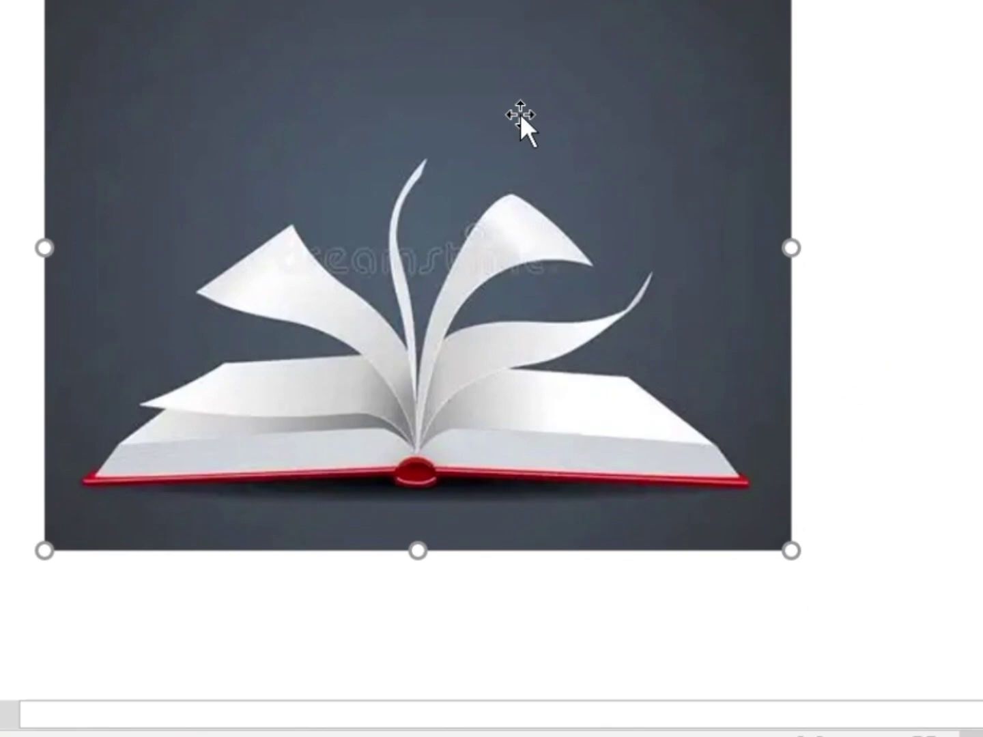
{"action": "left_click_drag", "start_coordinate": [520, 113], "coordinate": [970, 163]}
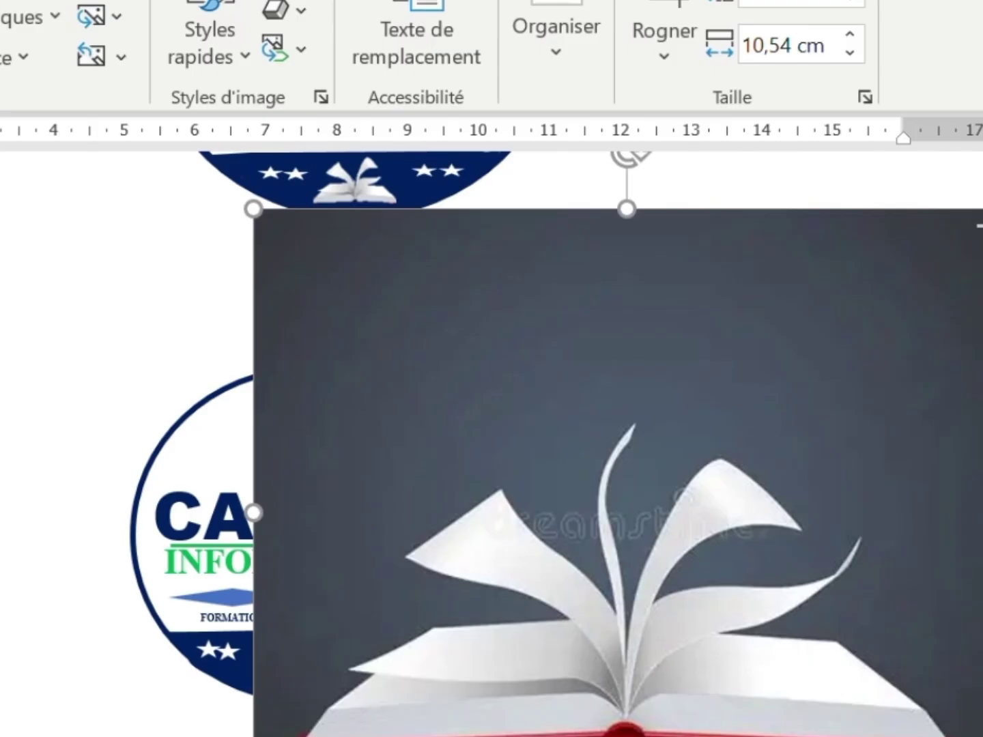
{"action": "left_click_drag", "start_coordinate": [982, 209], "coordinate": [783, 310]}
{"action": "left_click_drag", "start_coordinate": [903, 238], "coordinate": [955, 195]}
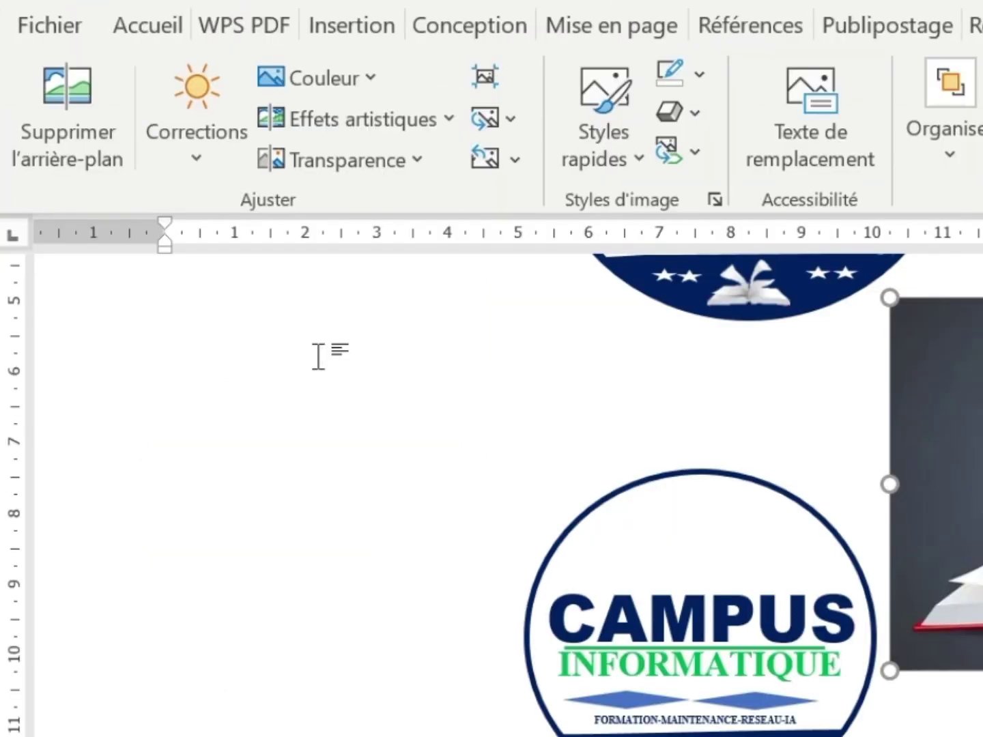
- Remove the book picture's background, marking the remaining grey areas around and between the pages for removal, and keep the changes
{"action": "left_click", "coordinate": [72, 160]}
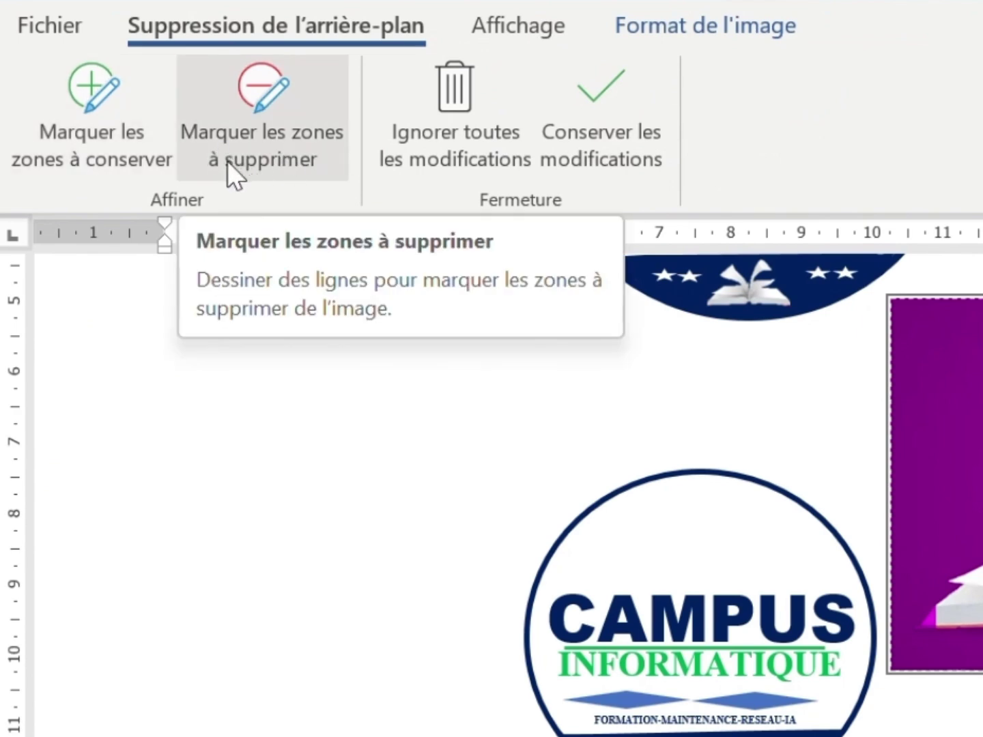
{"action": "left_click", "coordinate": [273, 163]}
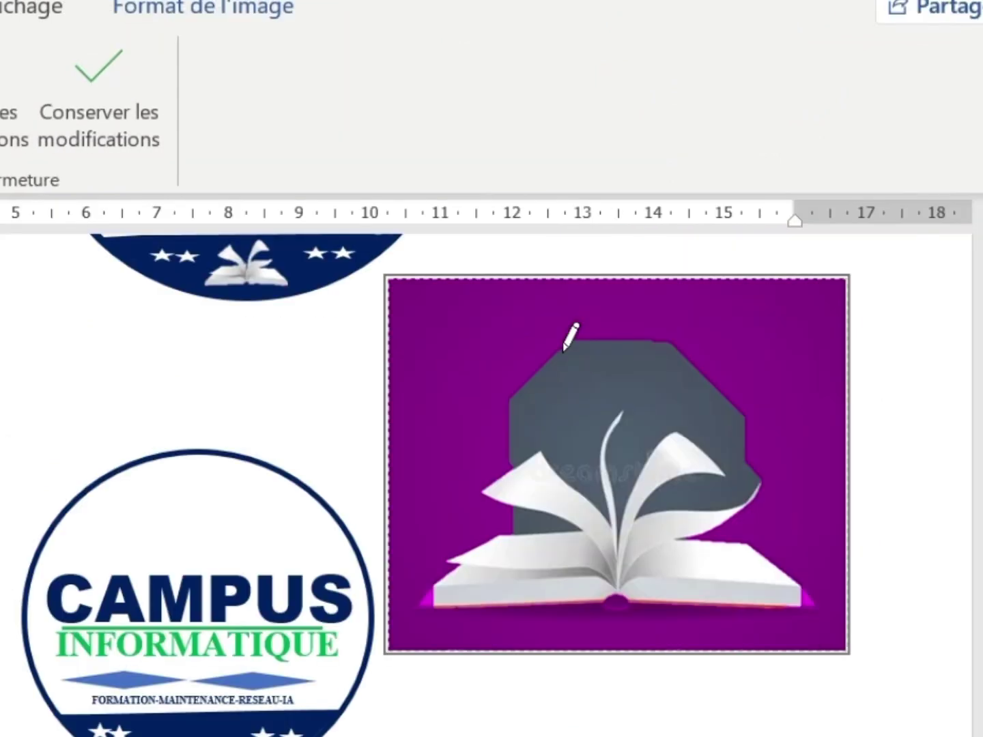
{"action": "left_click_drag", "start_coordinate": [568, 343], "coordinate": [584, 452]}
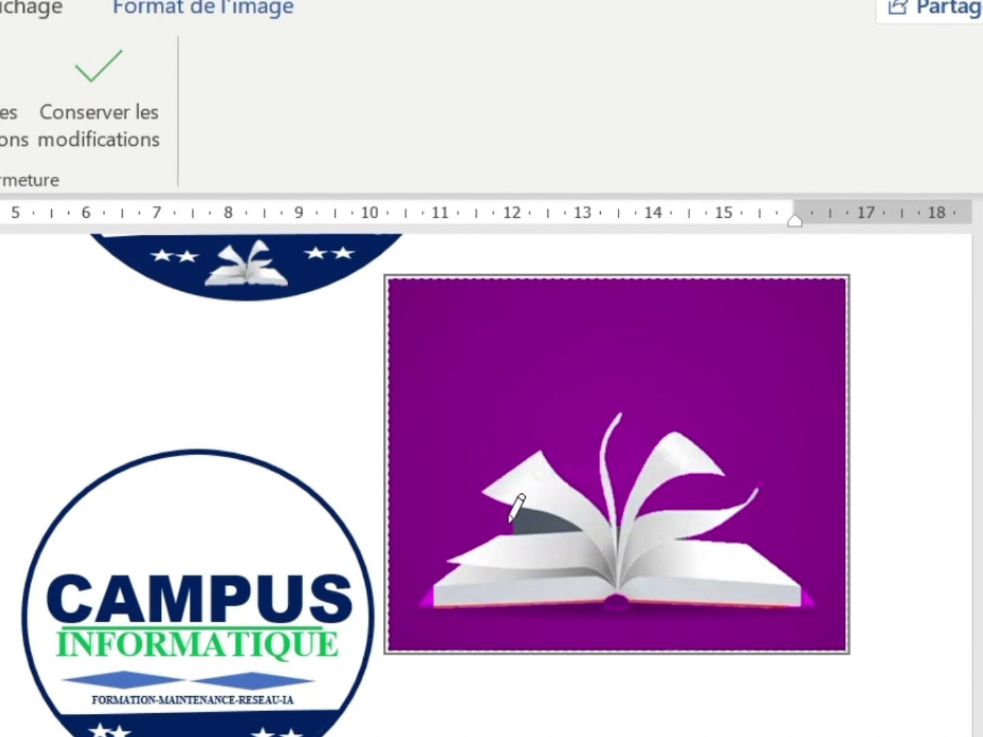
{"action": "left_click_drag", "start_coordinate": [517, 506], "coordinate": [559, 510]}
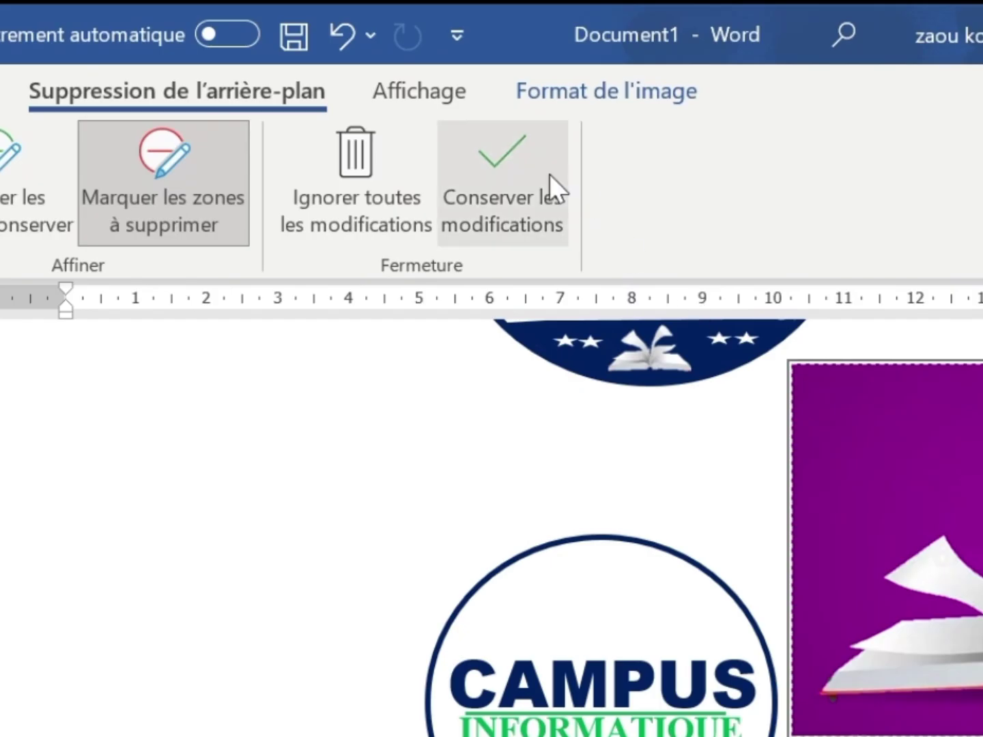
{"action": "left_click", "coordinate": [512, 176]}
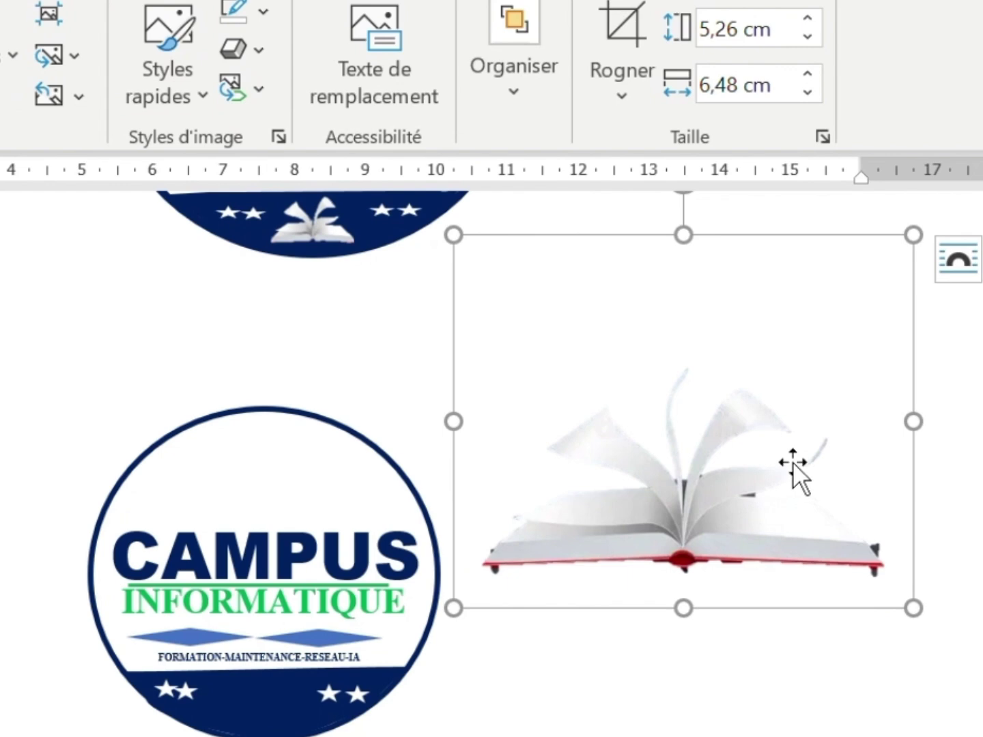
- Crop the book picture close to the book and fit it at a reduced size between the star pairs on the dark blue band
{"action": "left_click", "coordinate": [624, 91]}
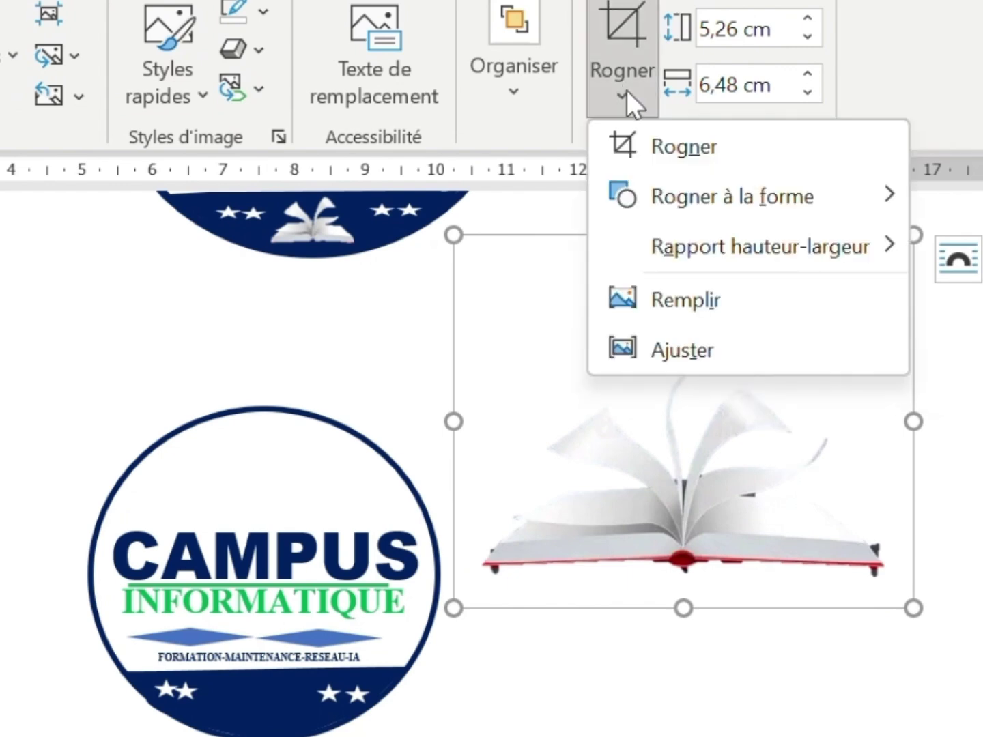
{"action": "left_click", "coordinate": [689, 147]}
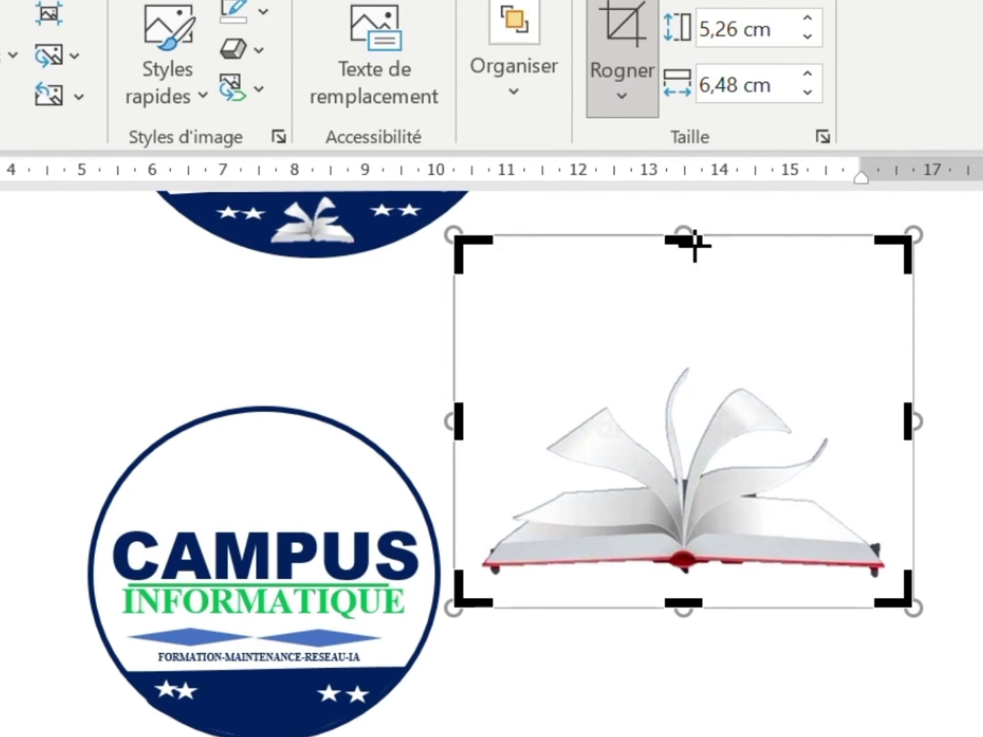
{"action": "left_click_drag", "start_coordinate": [694, 246], "coordinate": [698, 363]}
{"action": "left_click_drag", "start_coordinate": [605, 616], "coordinate": [256, 736]}
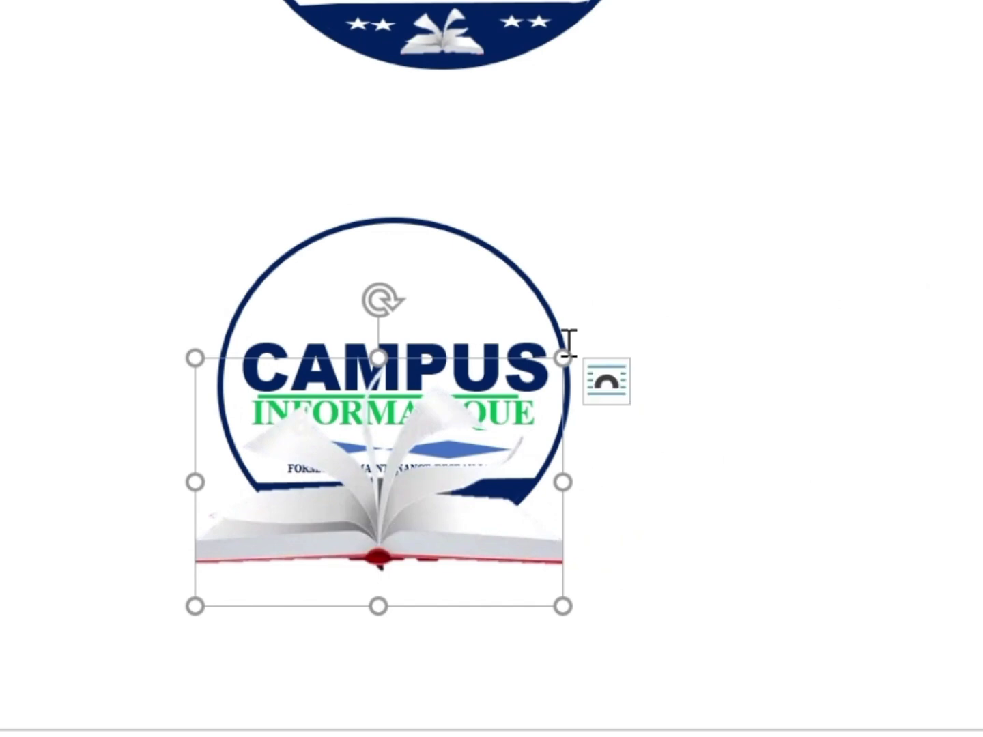
{"action": "left_click_drag", "start_coordinate": [562, 359], "coordinate": [219, 525]}
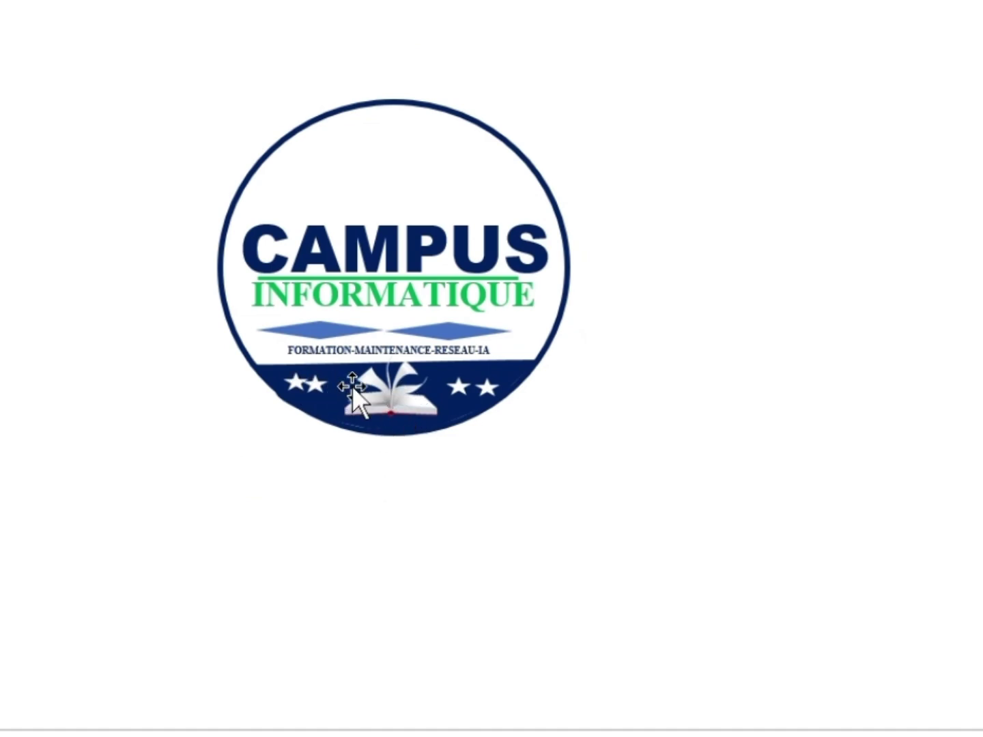
- Insert the computer picture "ECRAN 2" from the Downloads folder on this device
{"action": "scroll", "coordinate": [618, 268], "scroll_direction": "up", "scroll_amount": 8}
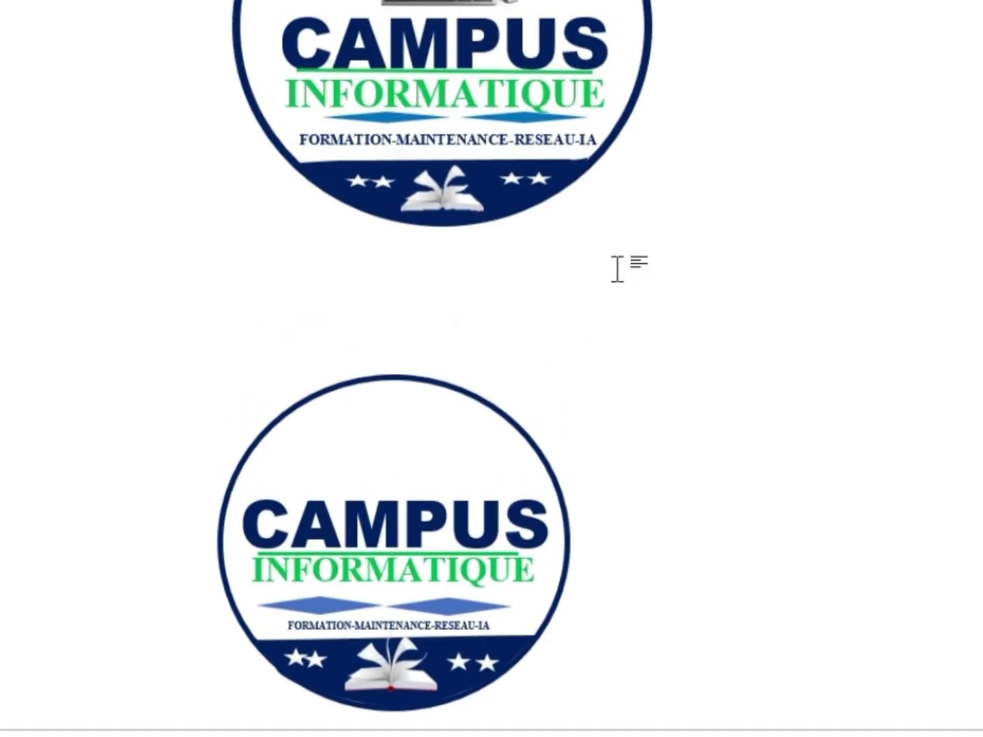
{"action": "scroll", "coordinate": [487, 477], "scroll_direction": "down", "scroll_amount": 8}
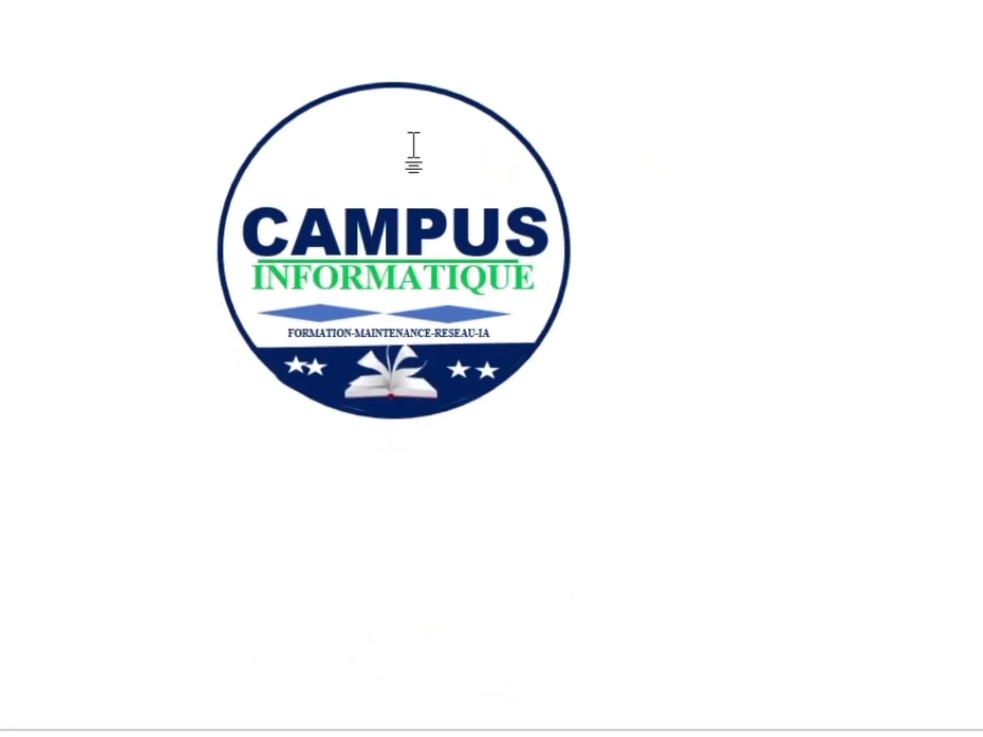
{"action": "scroll", "coordinate": [476, 154], "scroll_direction": "up", "scroll_amount": 10}
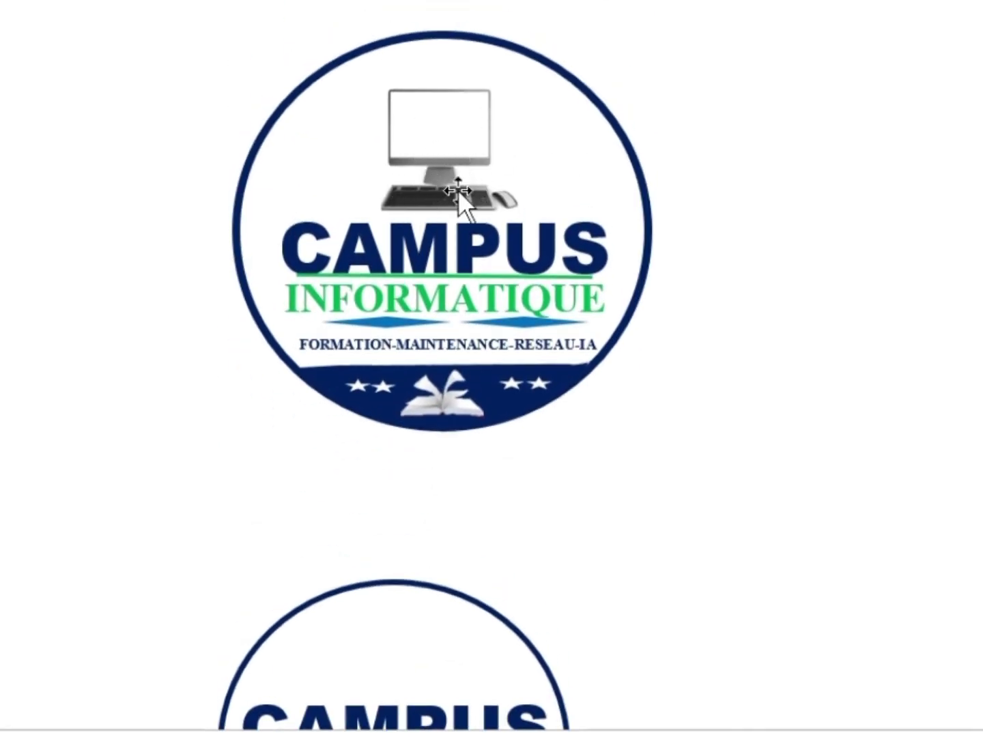
{"action": "scroll", "coordinate": [494, 169], "scroll_direction": "down", "scroll_amount": 5}
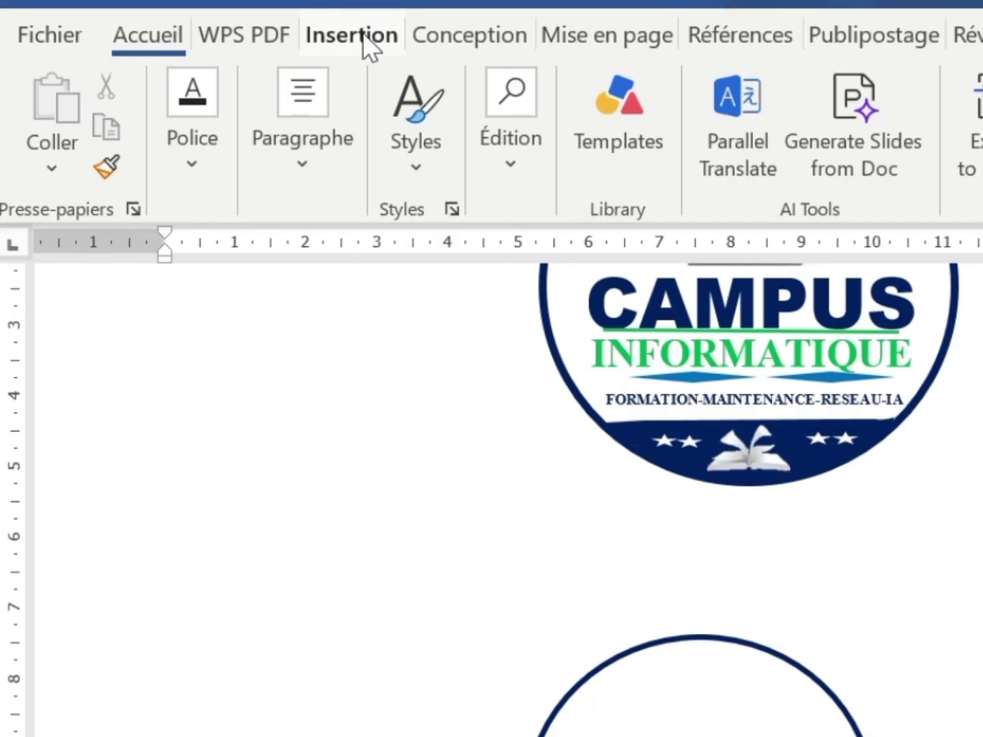
{"action": "left_click", "coordinate": [363, 33]}
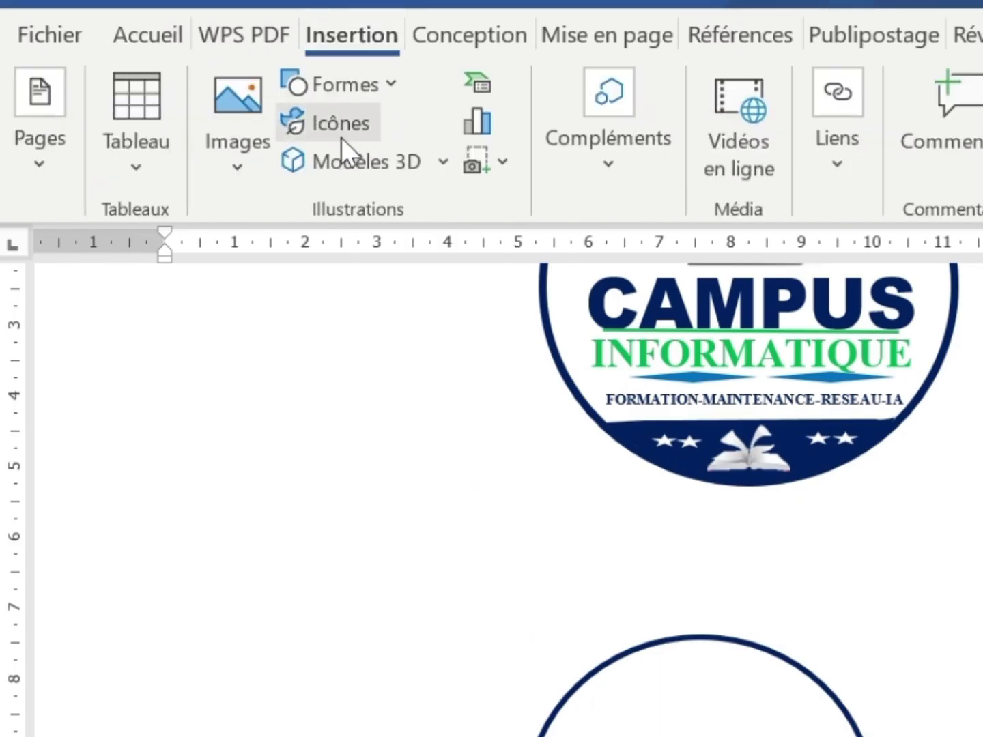
{"action": "left_click", "coordinate": [235, 166]}
{"action": "left_click", "coordinate": [337, 272]}
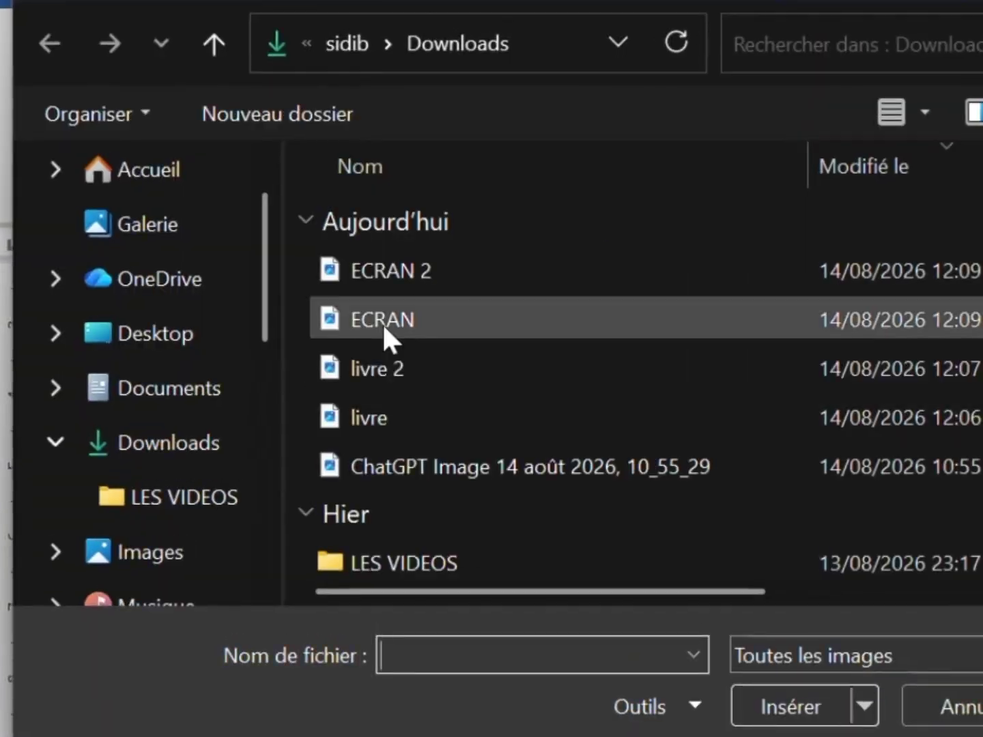
{"action": "left_click", "coordinate": [374, 277]}
{"action": "double_click", "coordinate": [374, 277]}
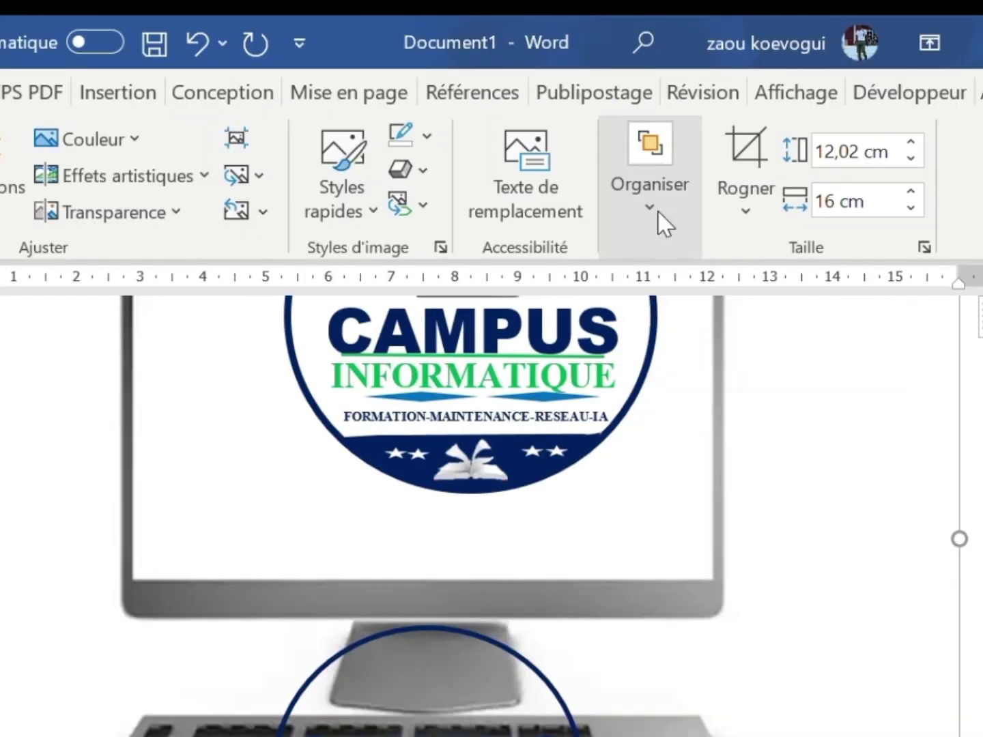
- Set the computer picture's text wrapping to Devant le texte and shrink it to about 10.24 cm wide and 7.69 cm high
{"action": "left_click", "coordinate": [663, 222]}
{"action": "left_click", "coordinate": [741, 354]}
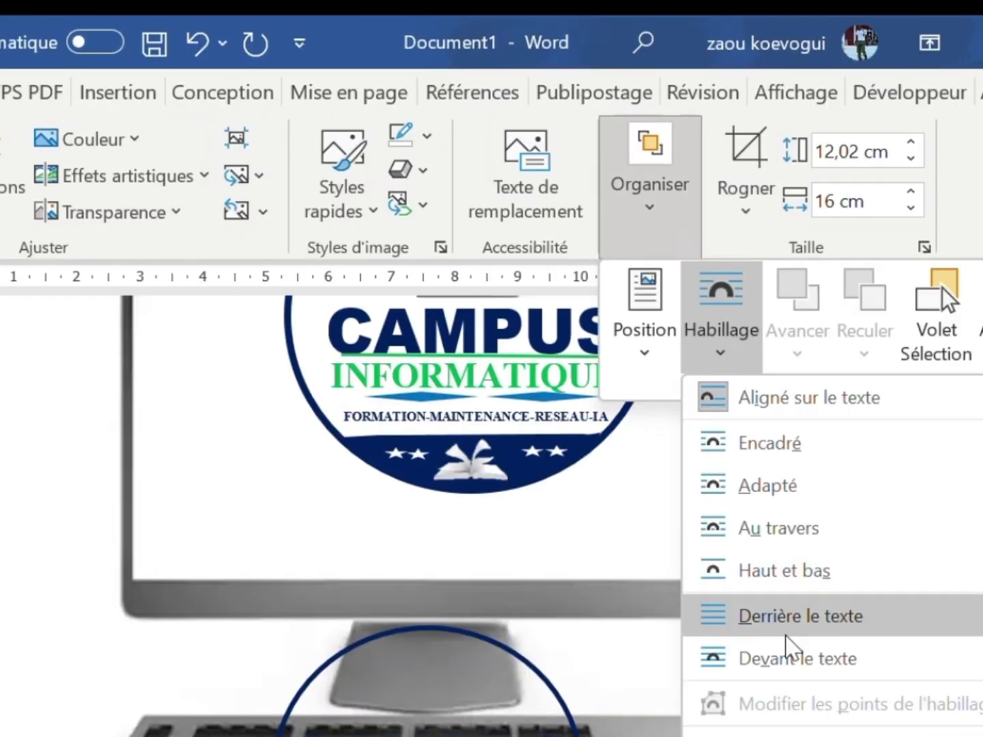
{"action": "left_click", "coordinate": [792, 660]}
{"action": "scroll", "coordinate": [845, 519], "scroll_direction": "up", "scroll_amount": 4}
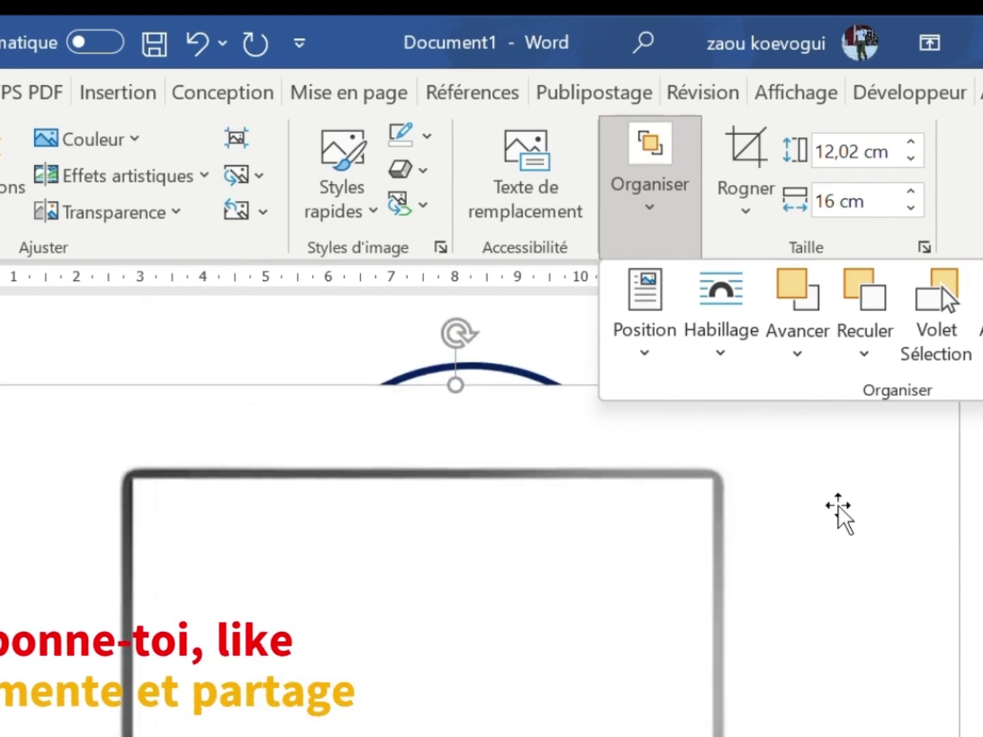
{"action": "left_click", "coordinate": [957, 478]}
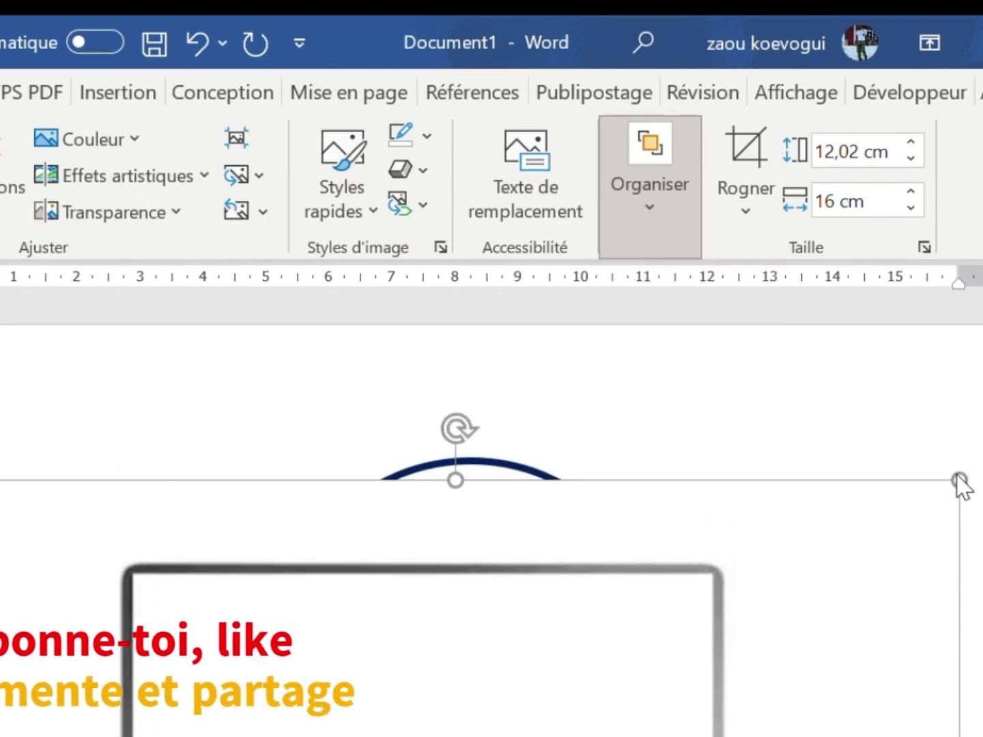
{"action": "left_click_drag", "start_coordinate": [958, 478], "coordinate": [344, 569]}
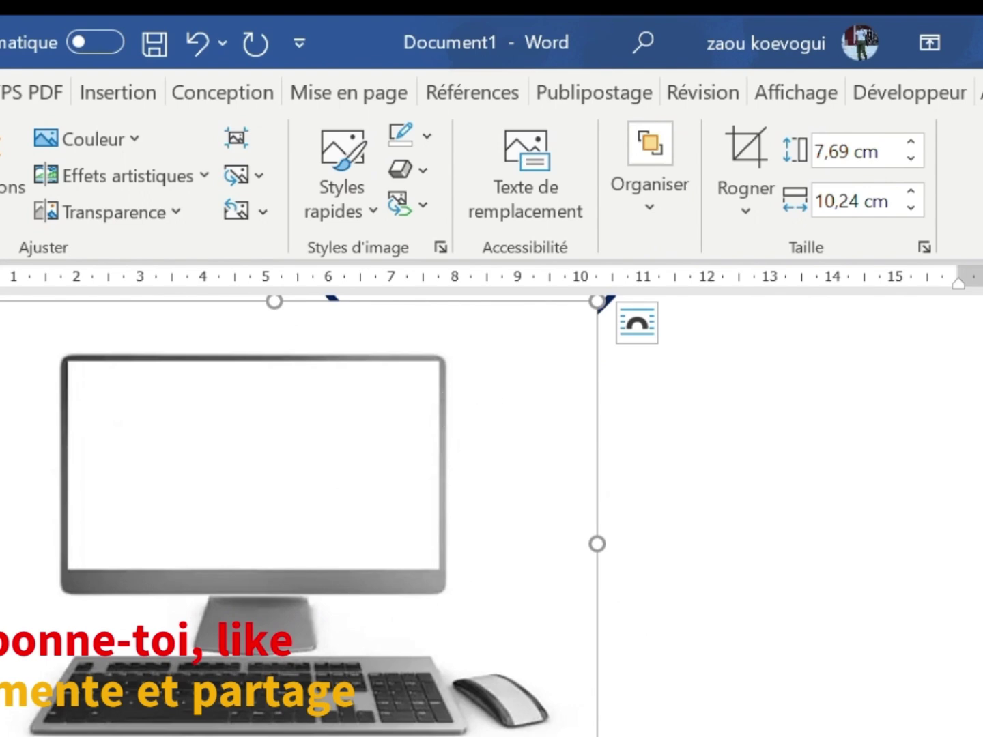
- Shrink the computer picture to about 5.39 cm wide and 4.04 cm high and move it clear of the page edge, beside the logo
{"action": "left_click_drag", "start_coordinate": [598, 543], "coordinate": [286, 547]}
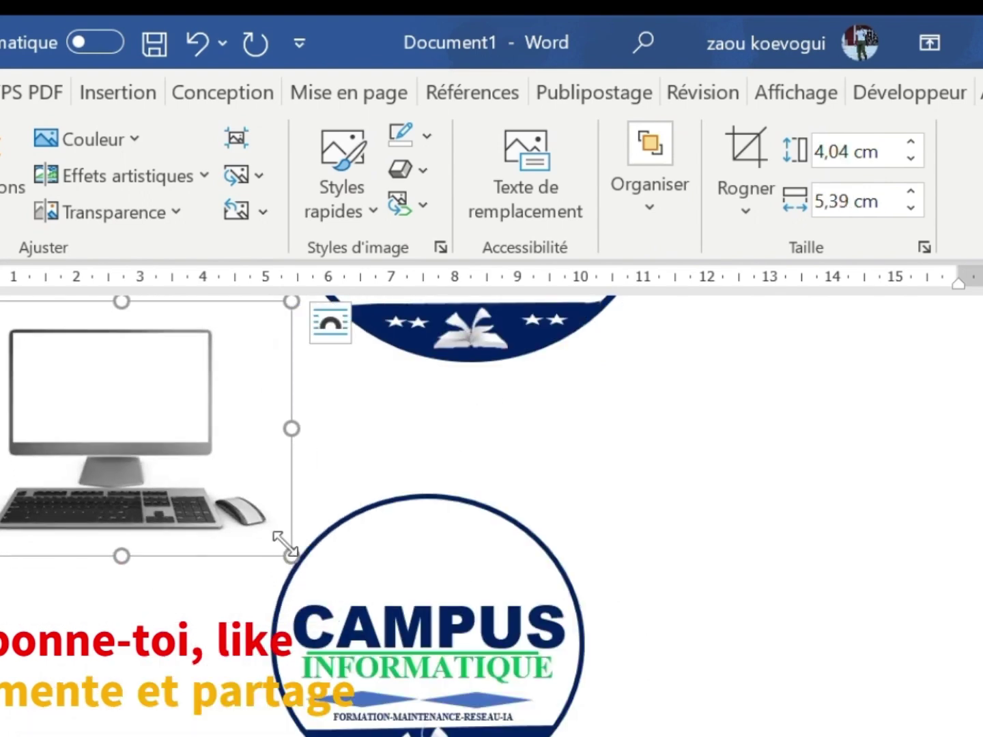
{"action": "left_click_drag", "start_coordinate": [197, 404], "coordinate": [748, 461]}
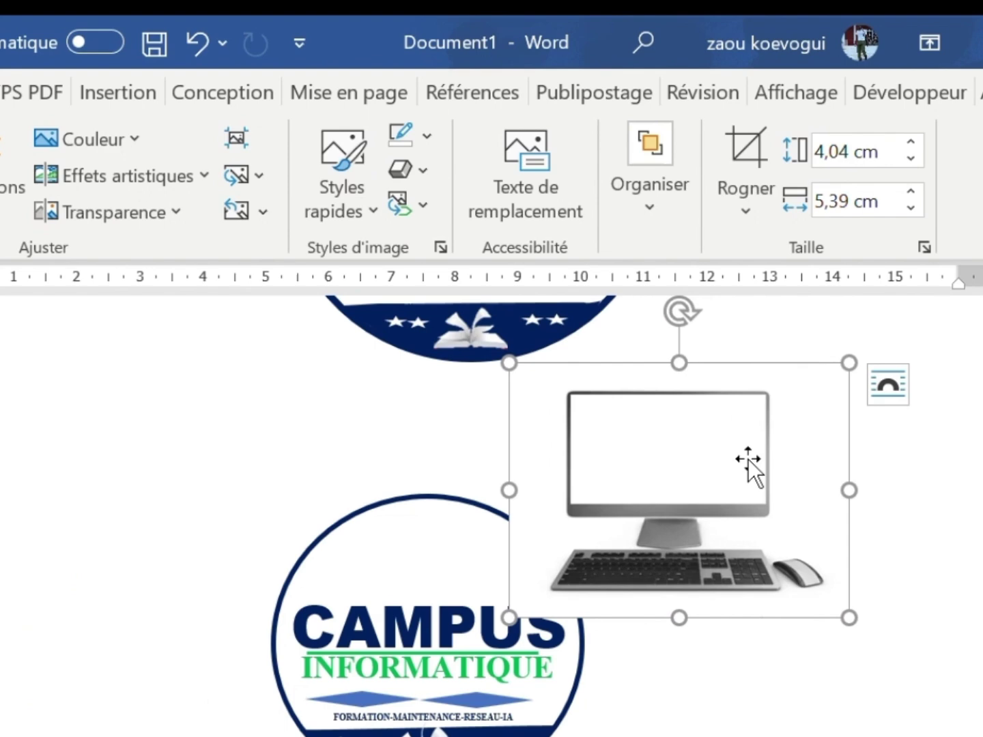
- Crop the computer picture close to the computer and fit it at a reduced size inside the circle above CAMPUS
{"action": "left_click", "coordinate": [742, 225]}
{"action": "left_click", "coordinate": [801, 262]}
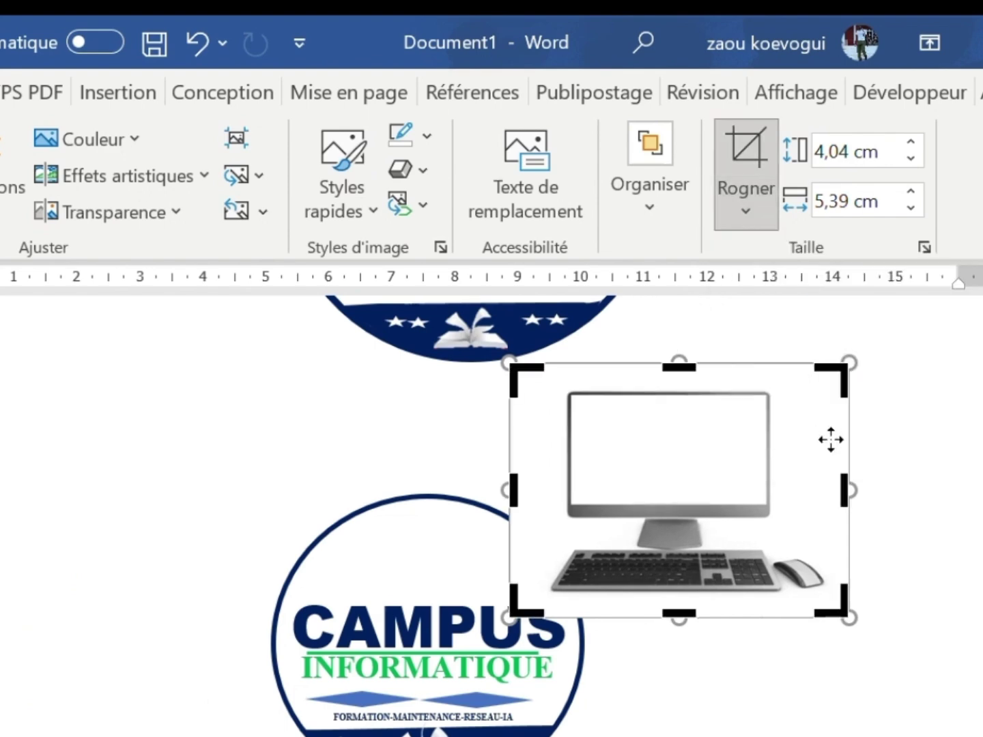
{"action": "mouse_move", "coordinate": [842, 501]}
{"action": "left_mouse_down"}
{"action": "mouse_move", "coordinate": [809, 501]}
{"action": "mouse_move", "coordinate": [832, 500]}
{"action": "left_mouse_up"}
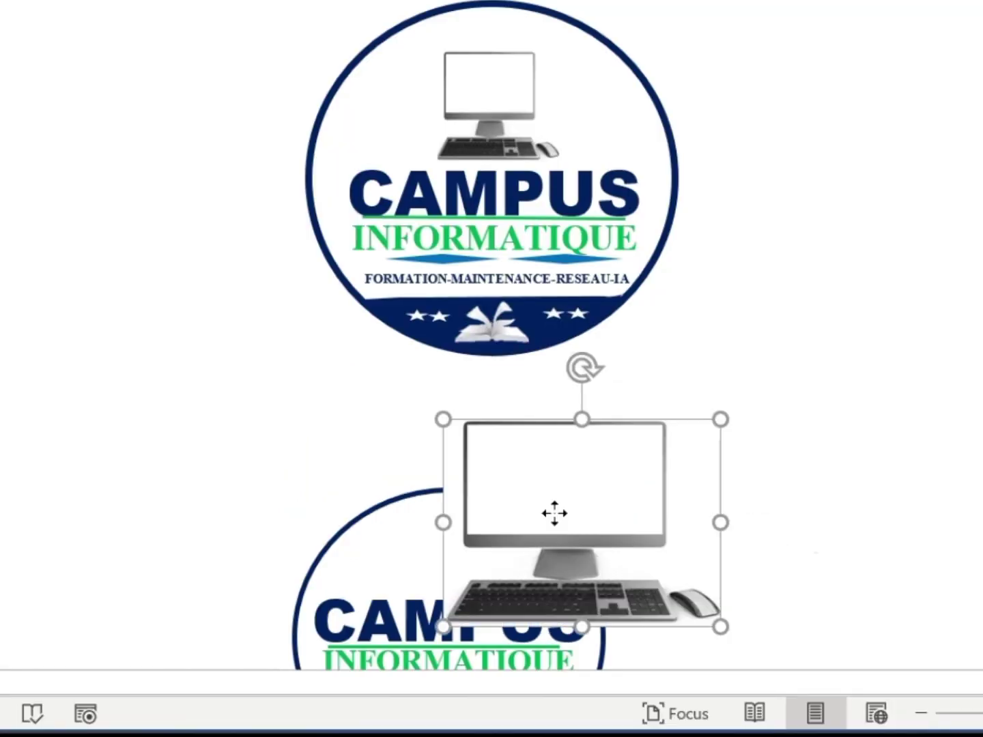
{"action": "left_click_drag", "start_coordinate": [554, 513], "coordinate": [440, 523]}
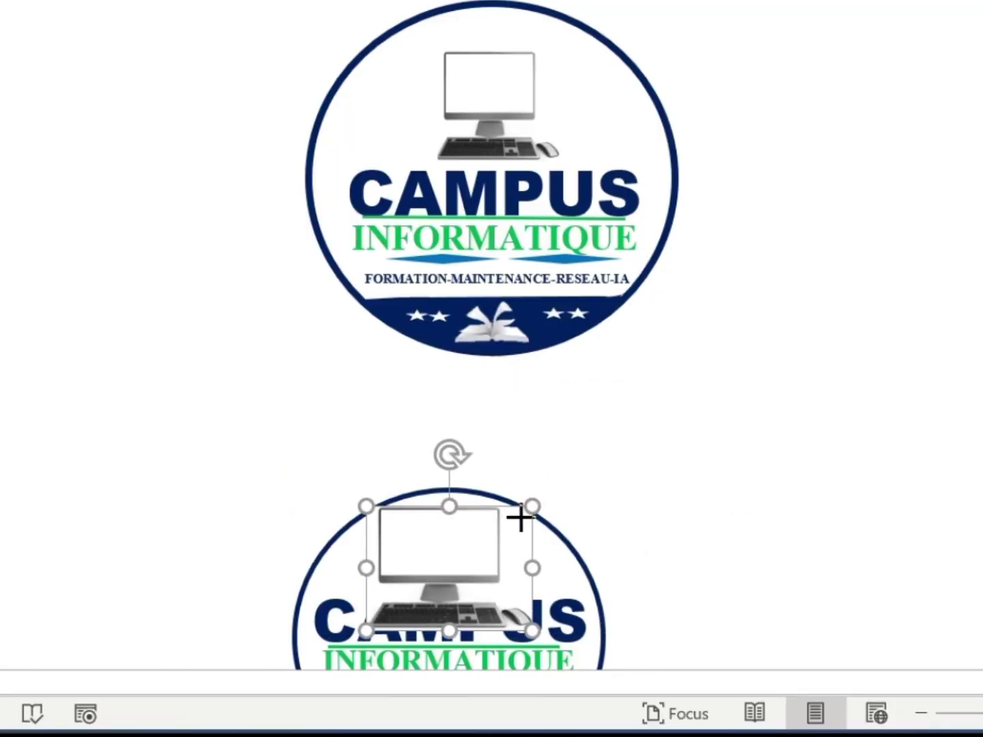
{"action": "left_click_drag", "start_coordinate": [522, 517], "coordinate": [441, 556]}
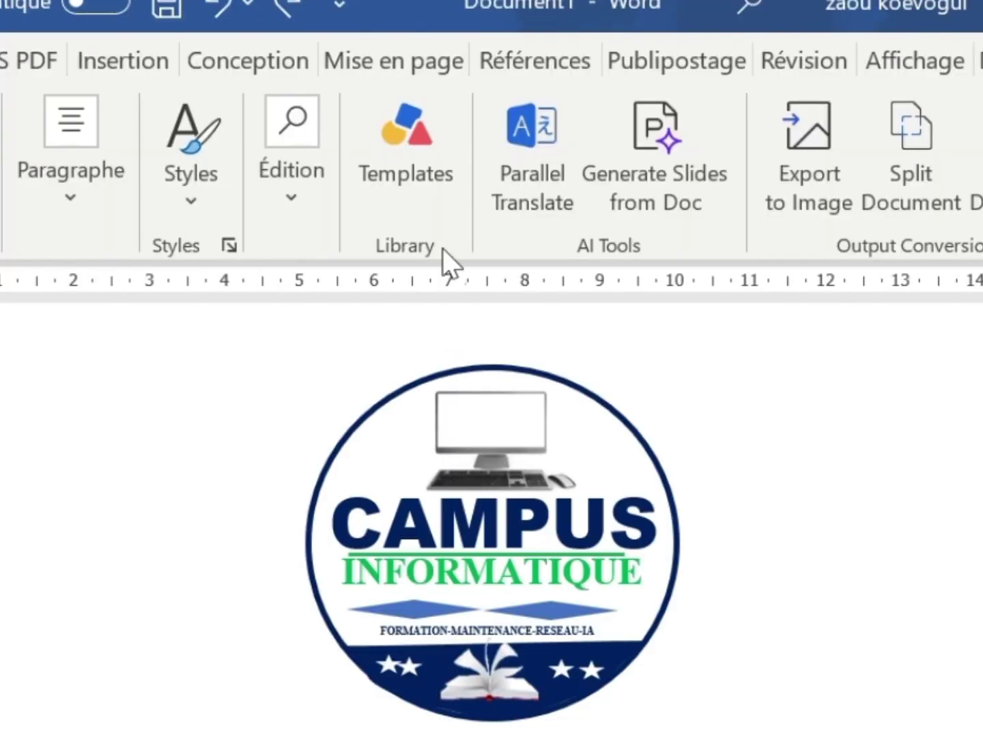
- Select all parts of the new logo using Sélectionner les objets and group them into one object
{"action": "left_click", "coordinate": [309, 199]}
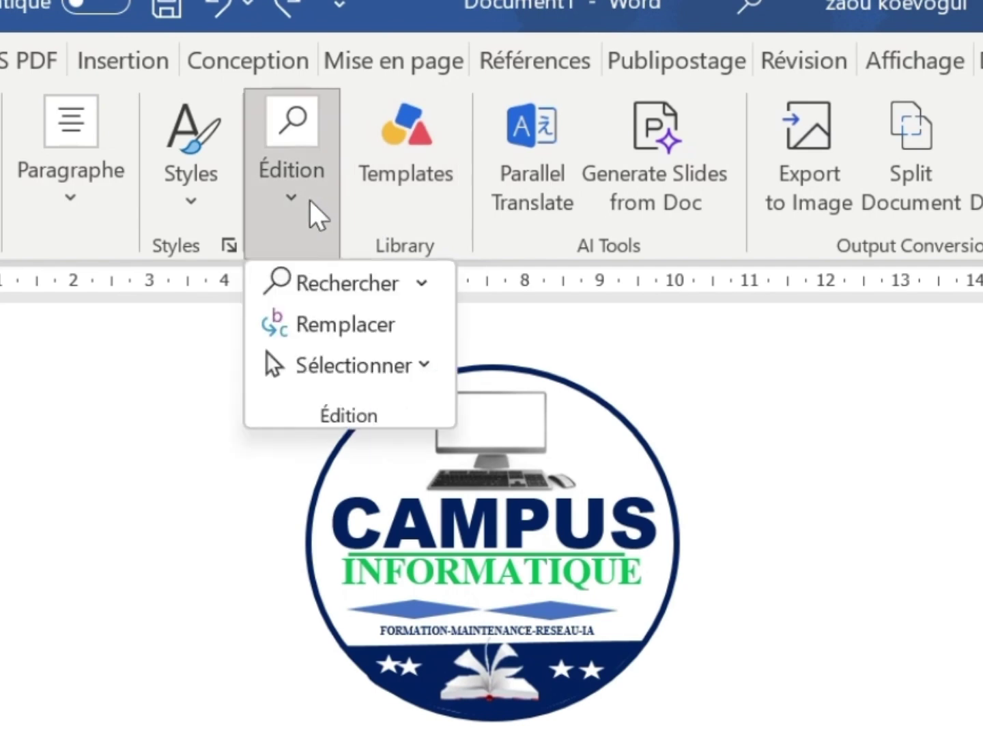
{"action": "mouse_move", "coordinate": [360, 375]}
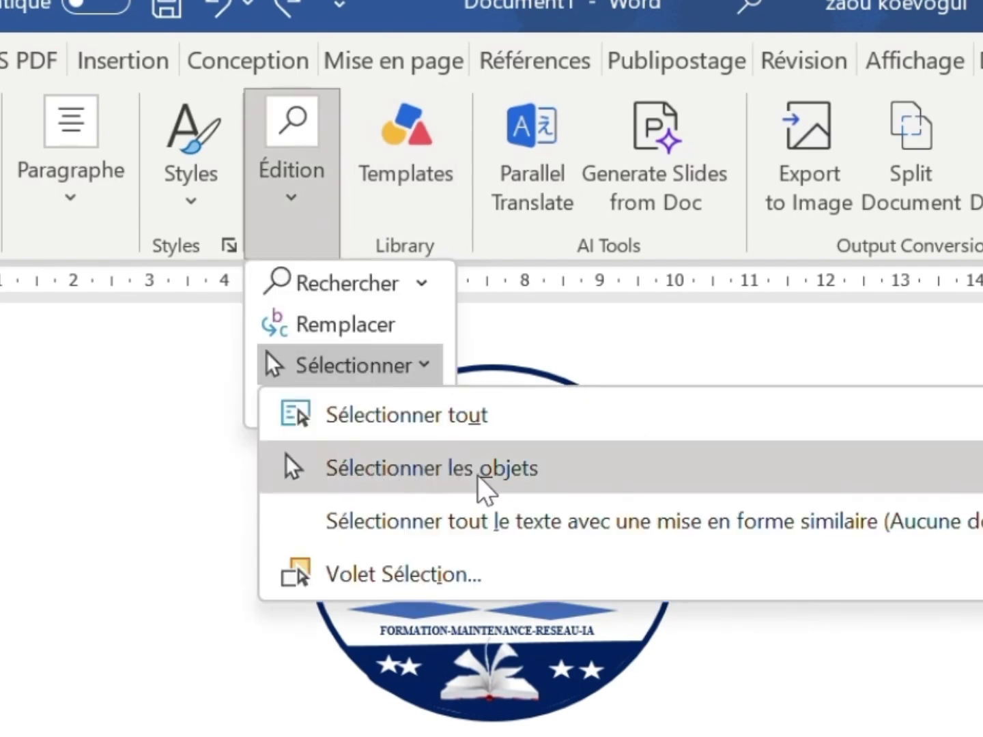
{"action": "left_click", "coordinate": [505, 478]}
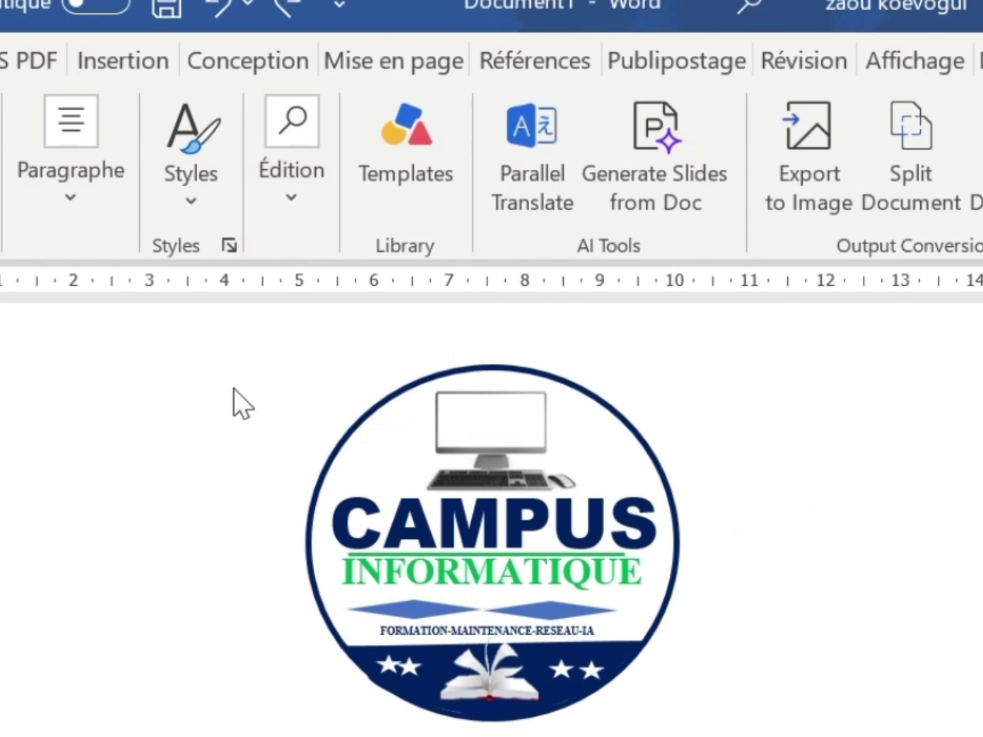
{"action": "left_click_drag", "start_coordinate": [220, 325], "coordinate": [777, 736]}
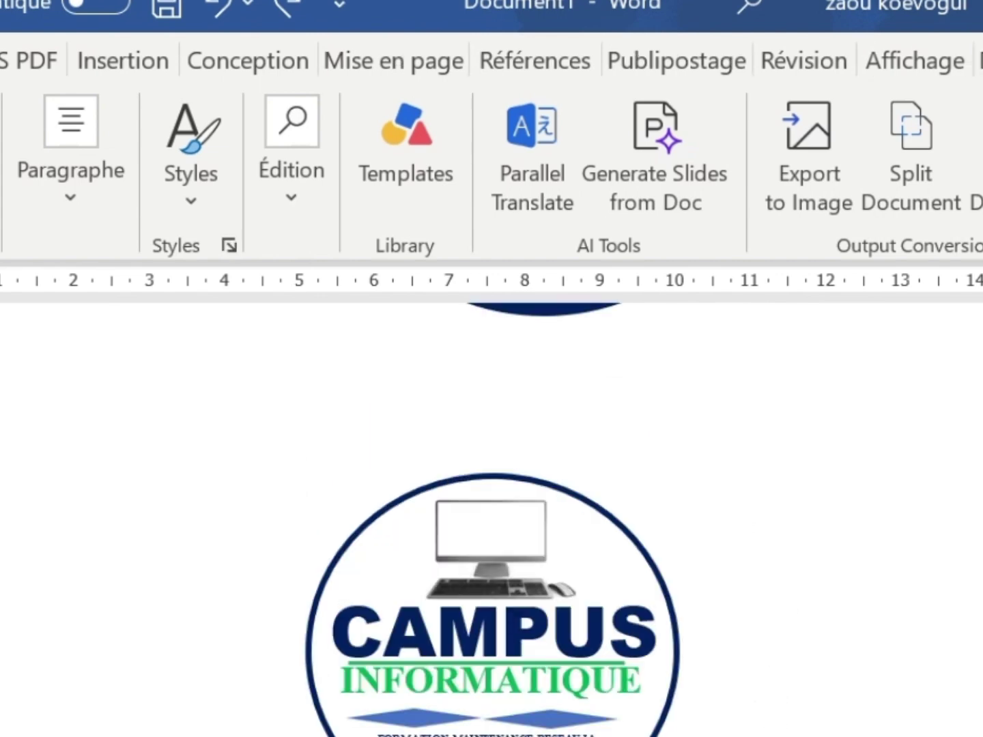
{"action": "left_click", "coordinate": [591, 511]}
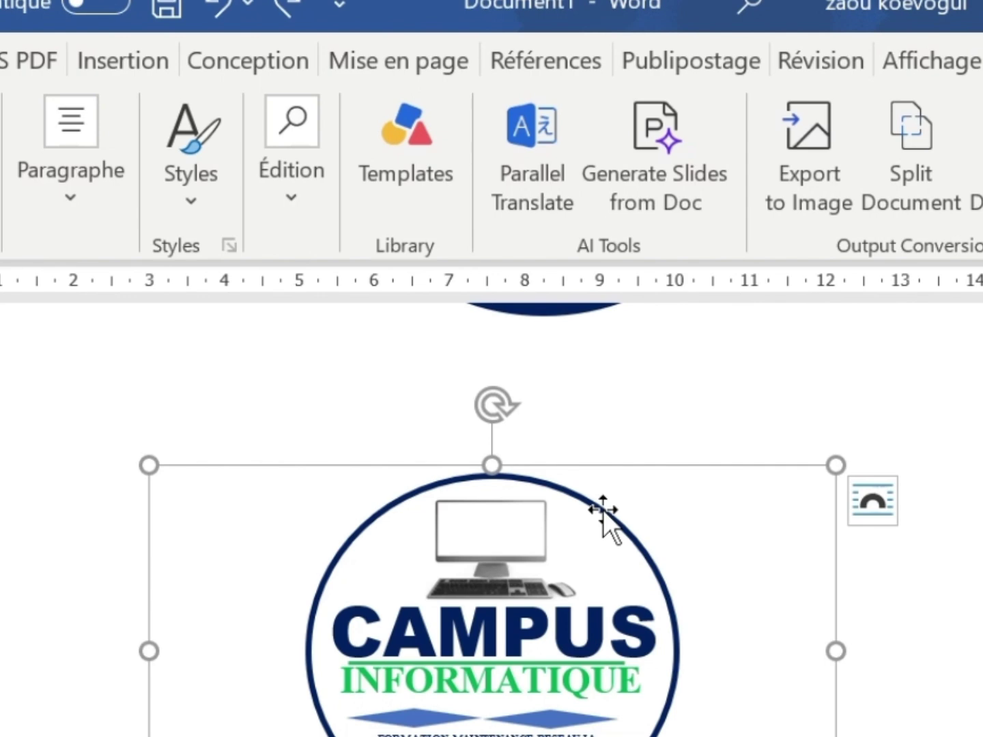
{"action": "left_click", "coordinate": [721, 536]}
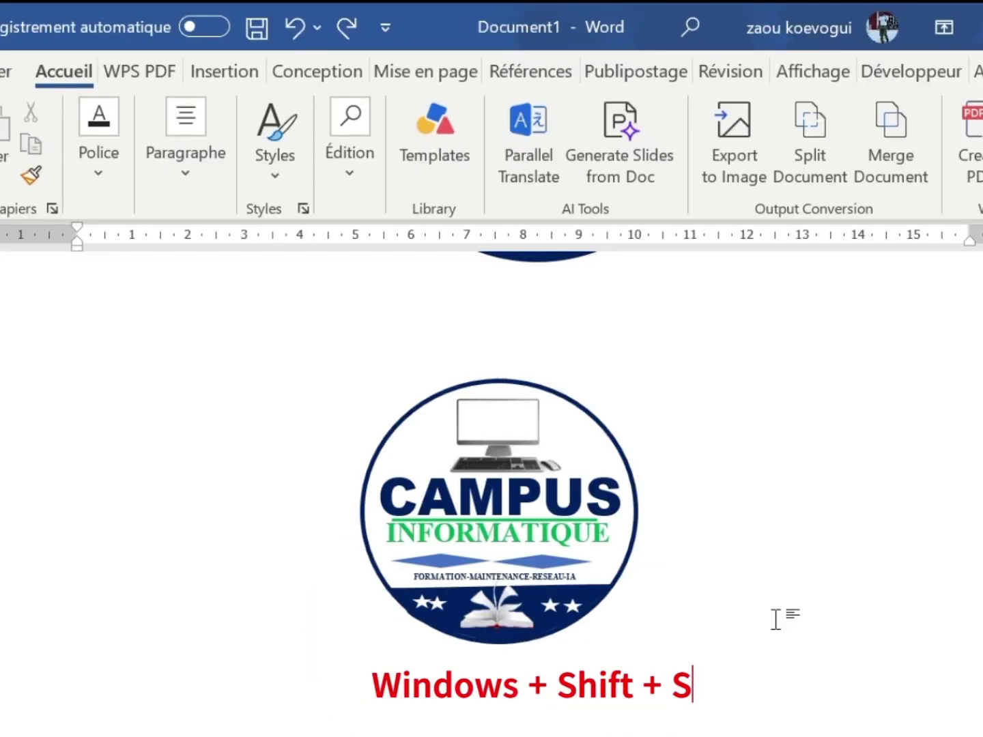
- Capture the finished logo with a rectangular screen snip saved as LOGO CAMPUS.png and view the image up close
{"action": "key", "text": "super+shift+s"}
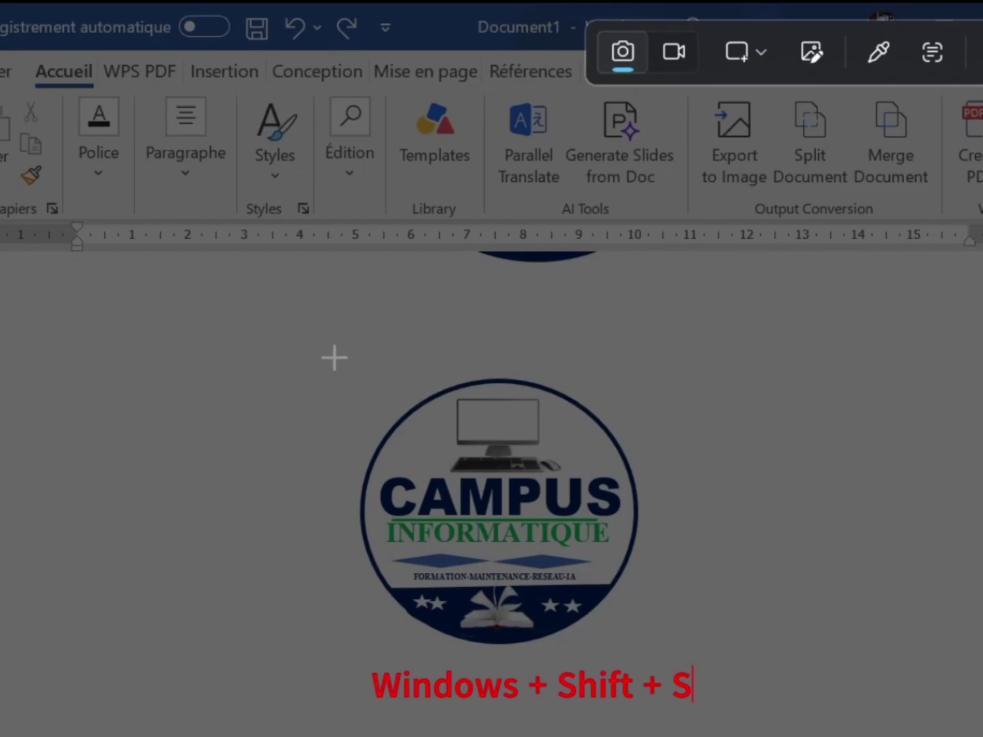
{"action": "left_click_drag", "start_coordinate": [332, 354], "coordinate": [678, 666]}
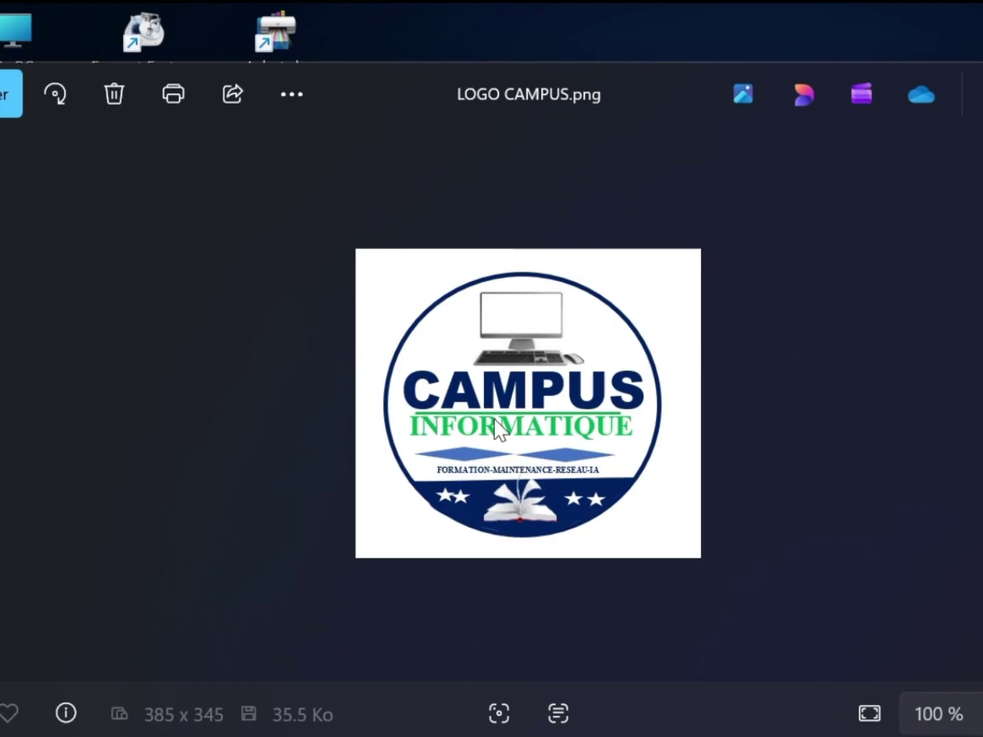
{"action": "scroll", "coordinate": [495, 418], "scroll_direction": "up", "scroll_amount": 5}
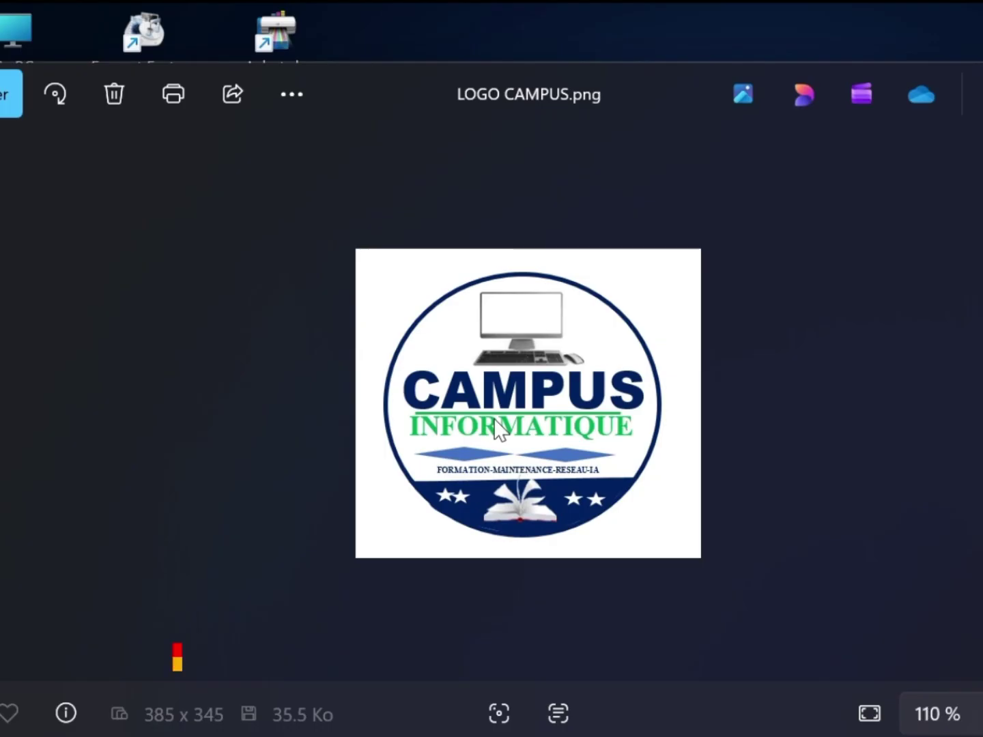
{"action": "scroll", "coordinate": [497, 429], "scroll_direction": "up", "scroll_amount": 3}
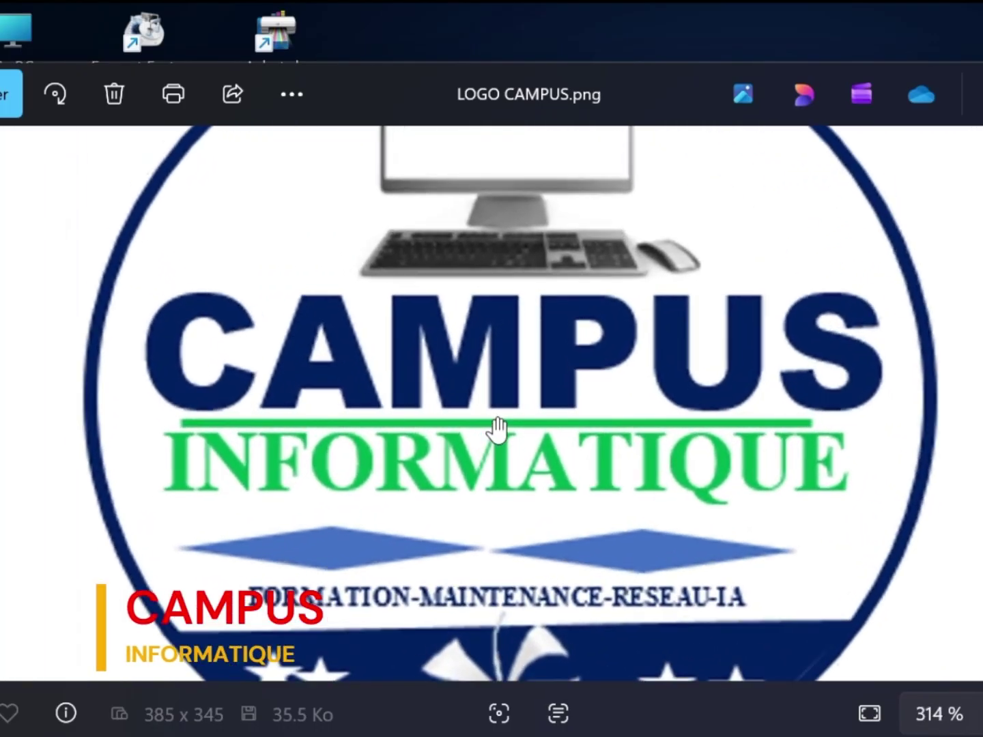